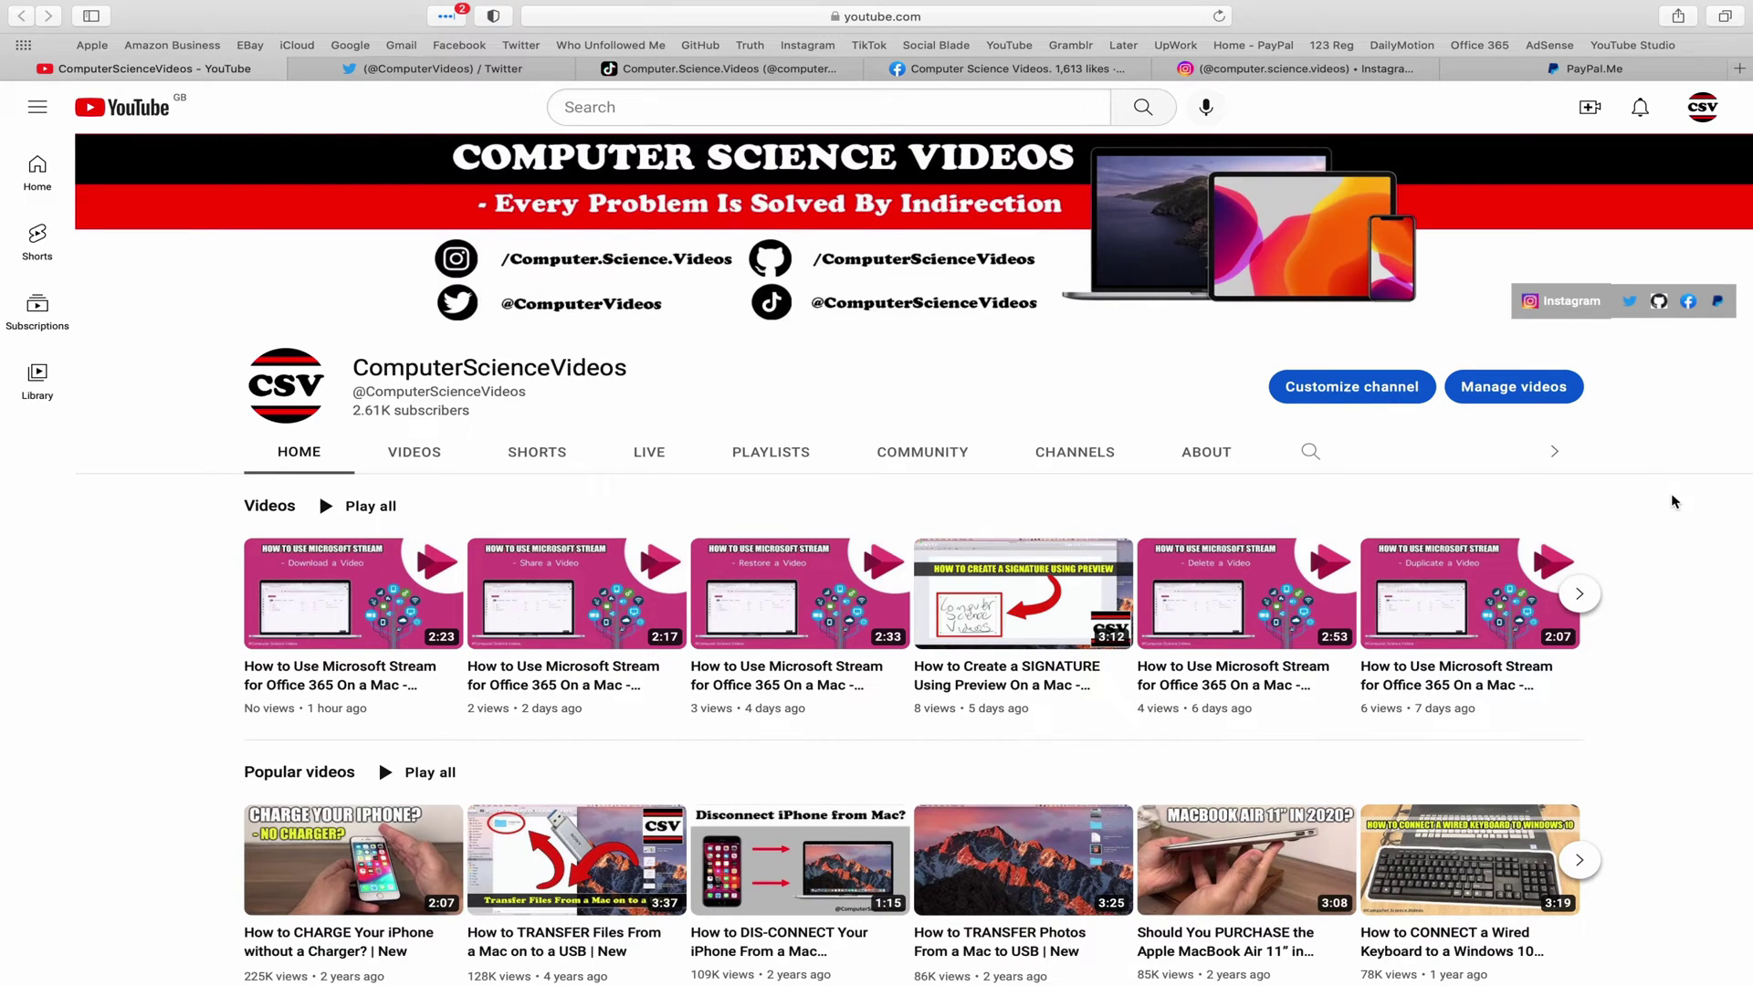
Step: Cycle through the Twitter, TikTok, Facebook, Instagram and PayPal.Me tabs in Safari
click(429, 68)
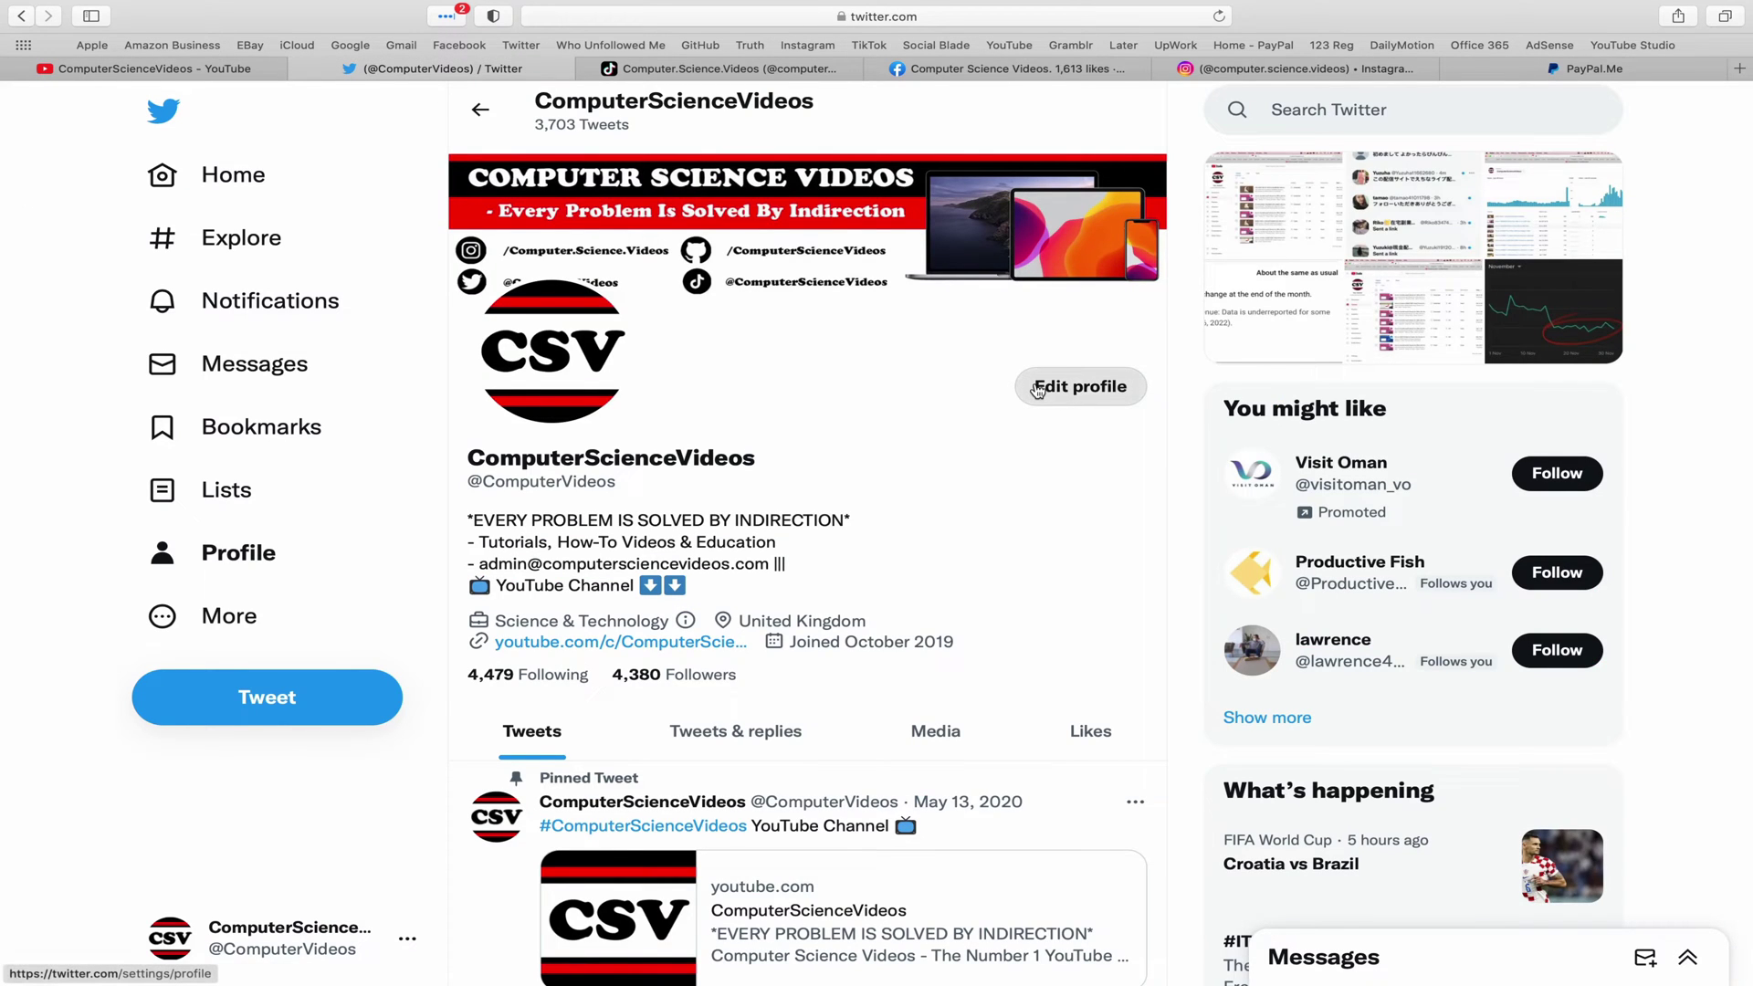
click(766, 75)
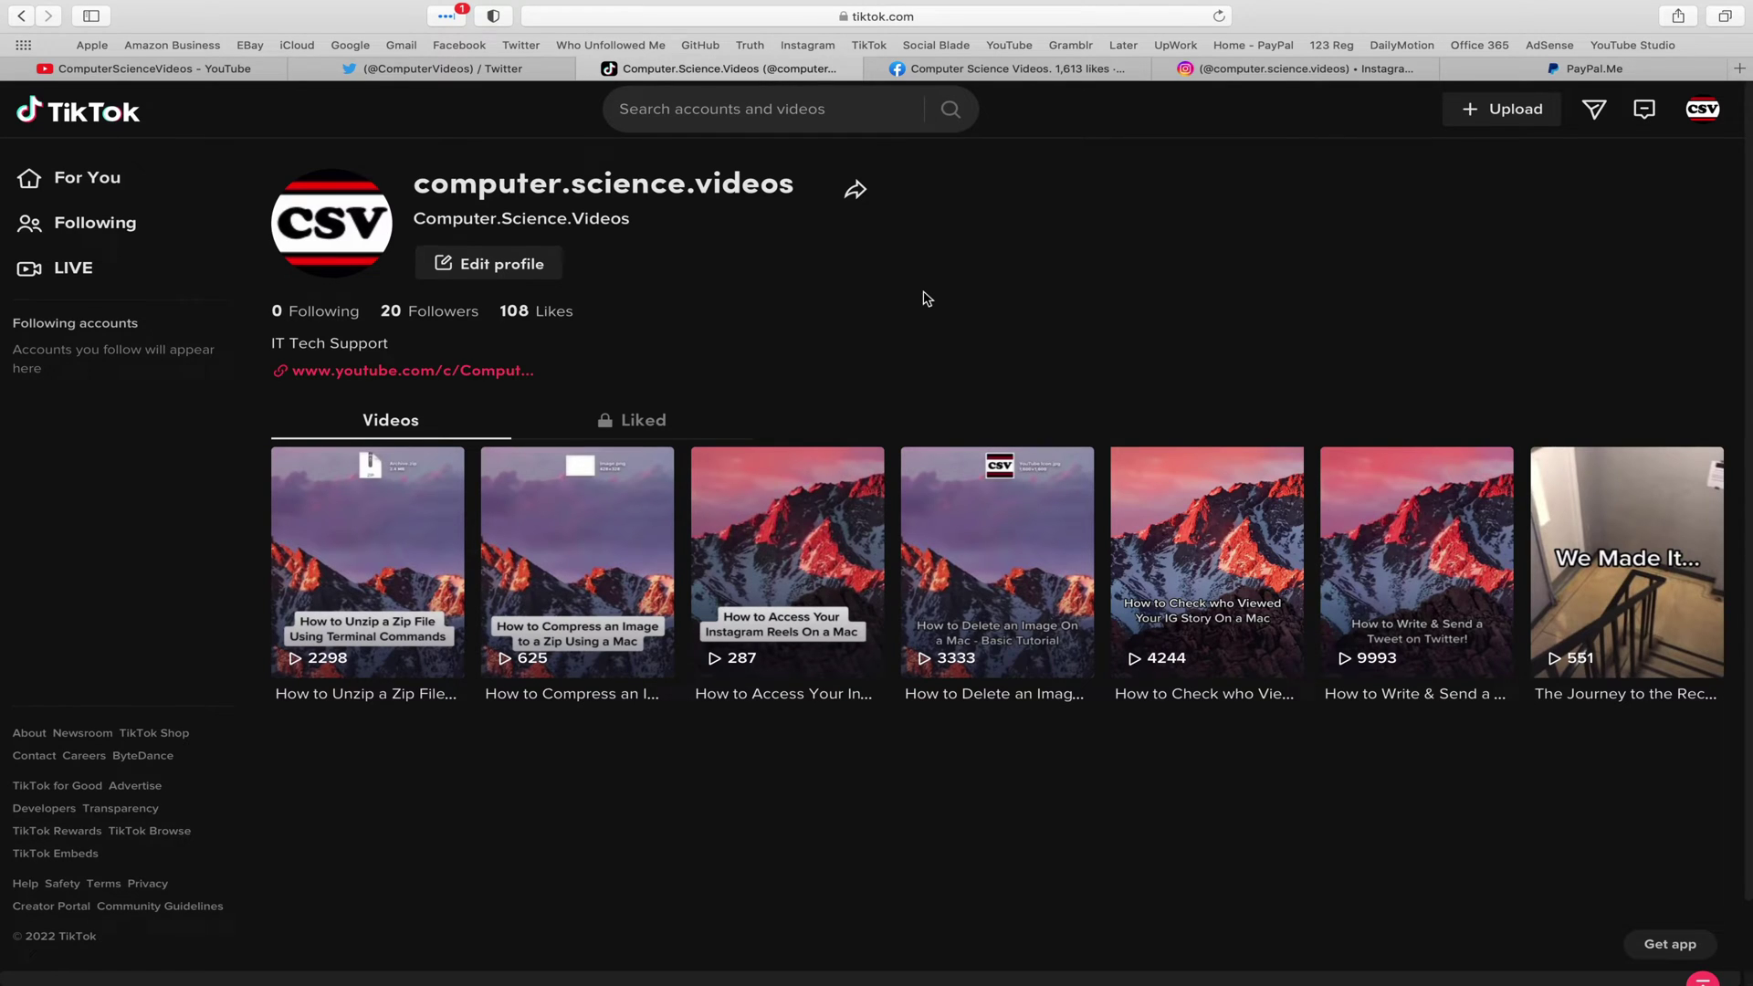
click(1009, 69)
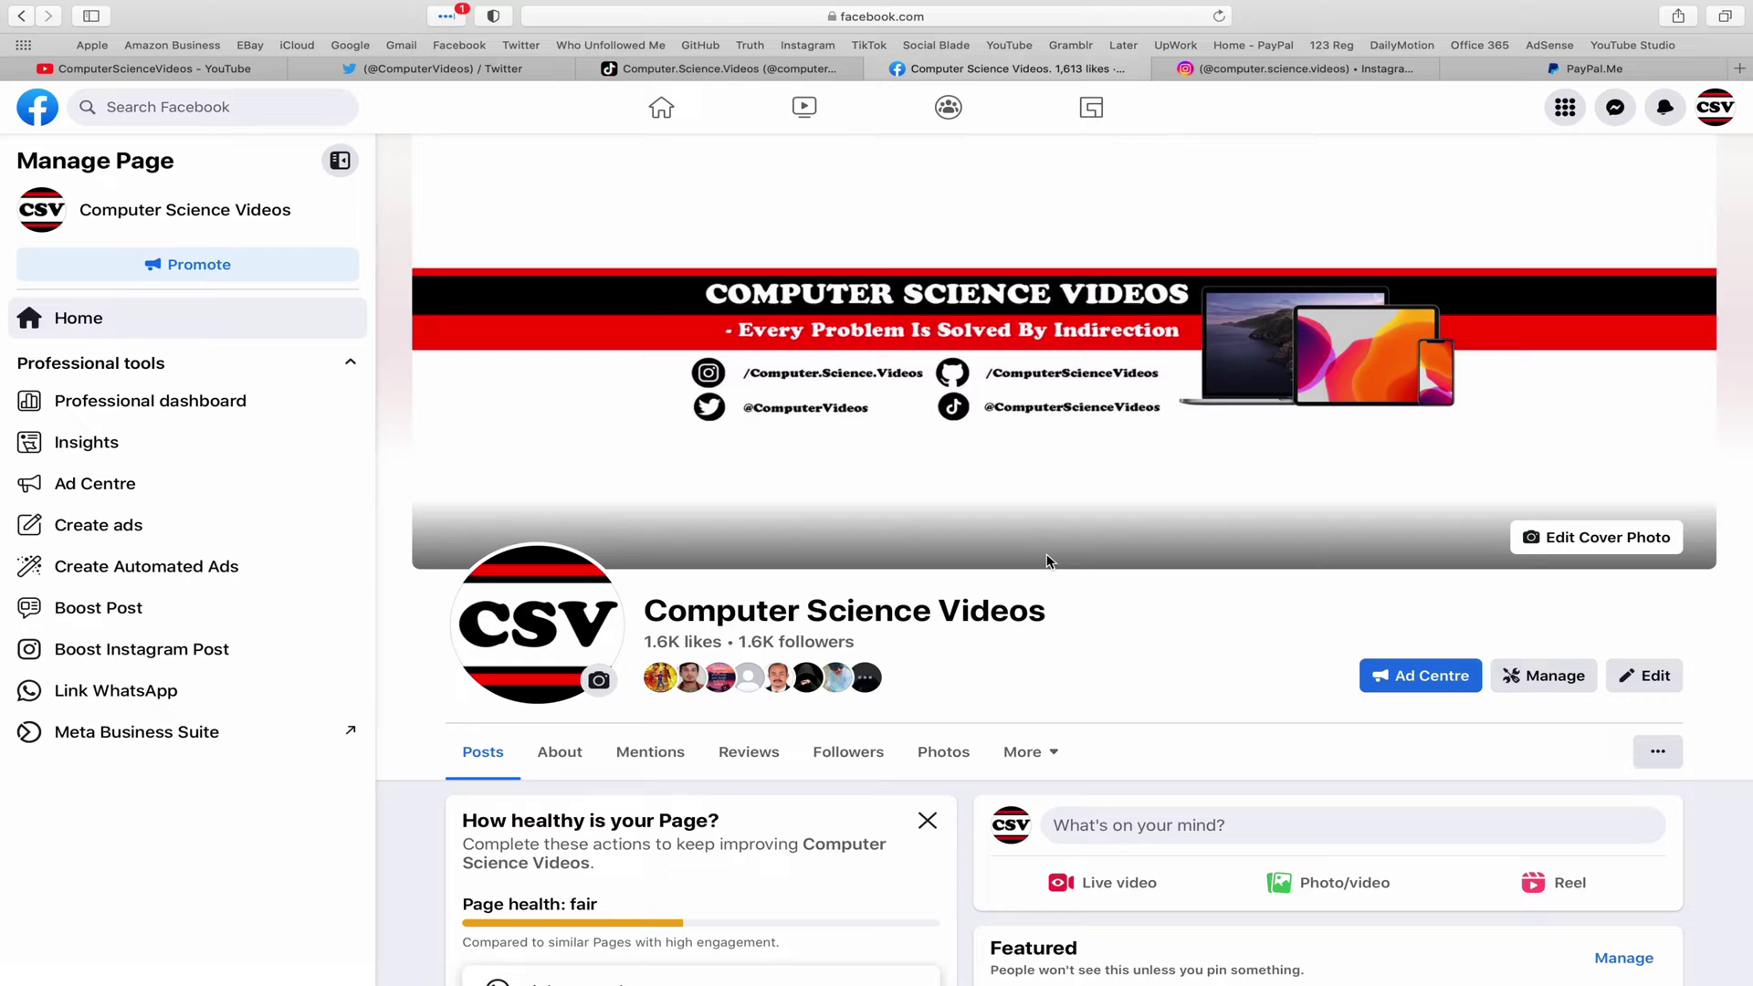
click(1315, 70)
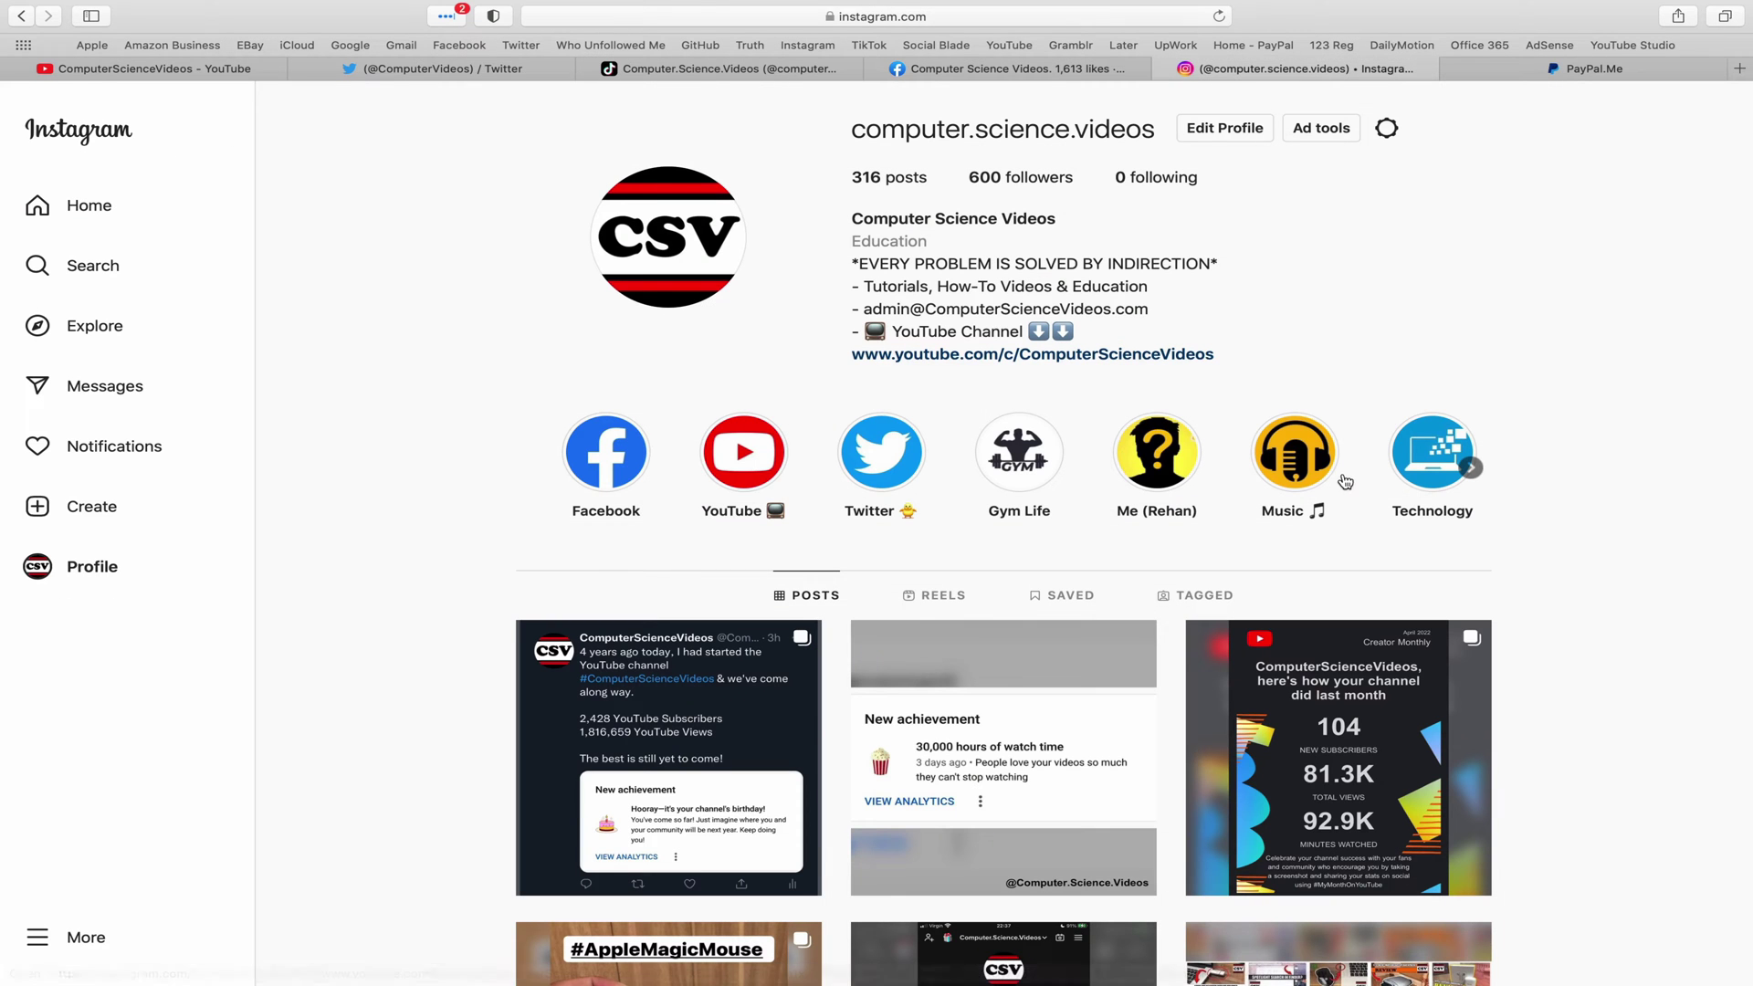
click(1685, 69)
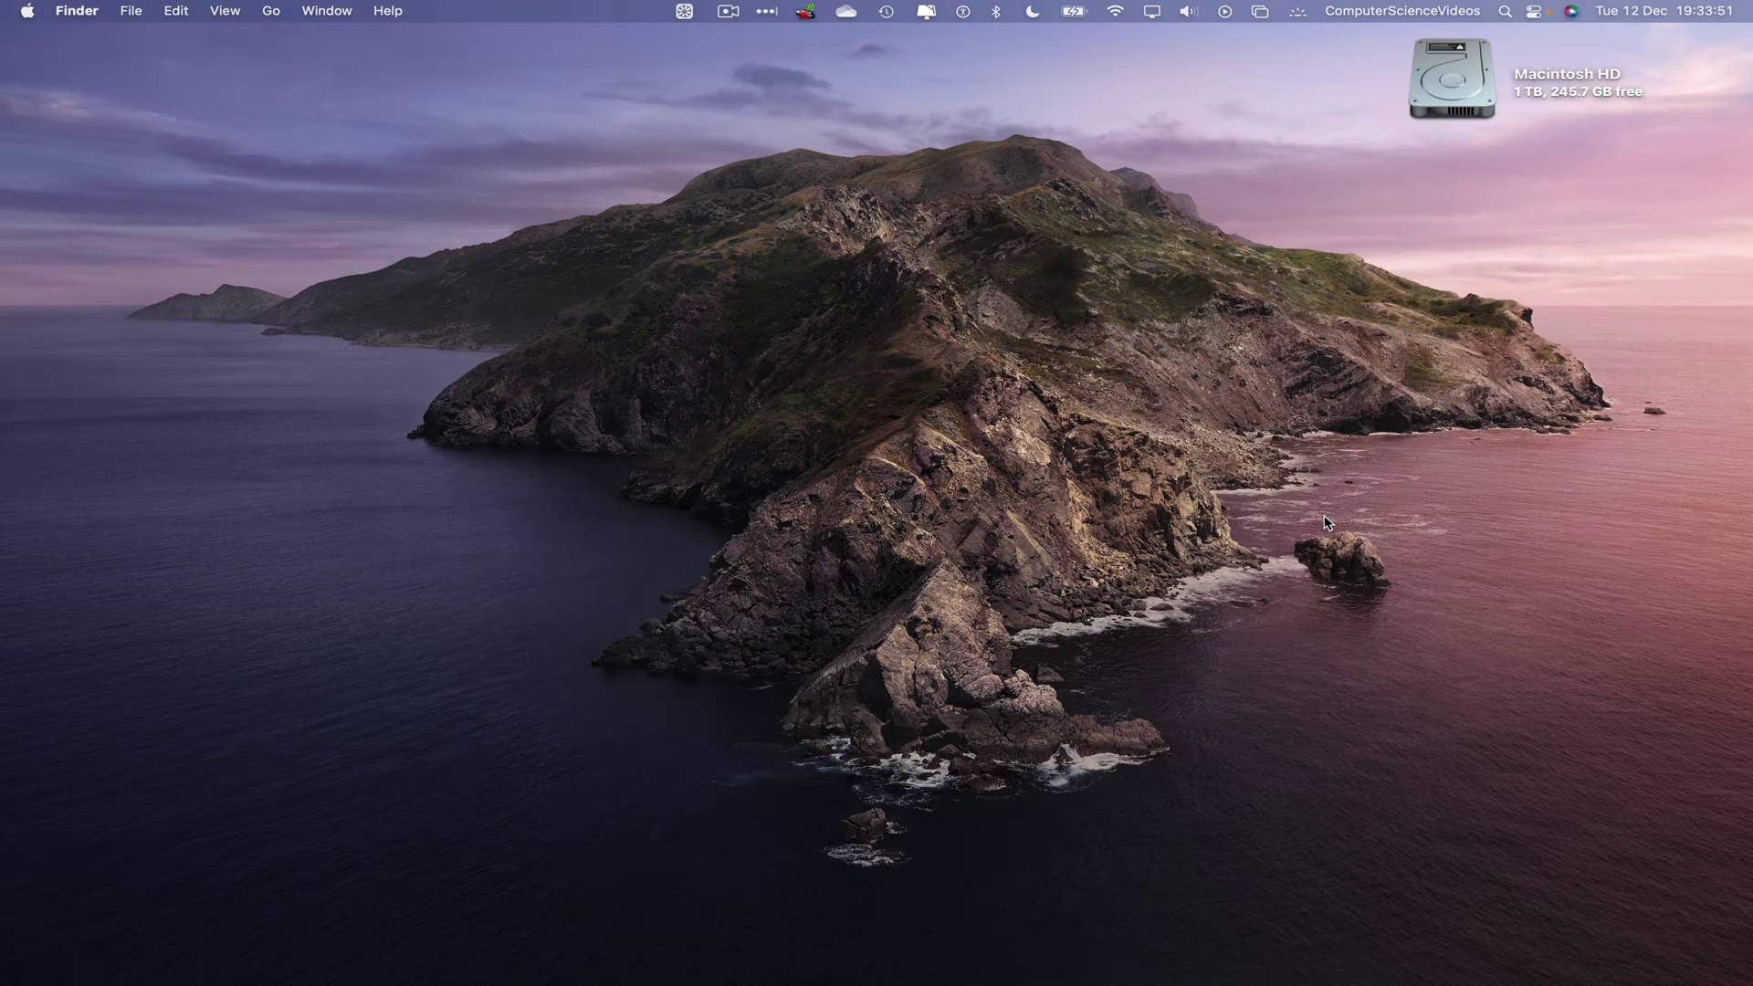
Step: Launch Microsoft Outlook by searching 'out' in Launchpad
mouse_move(475, 977)
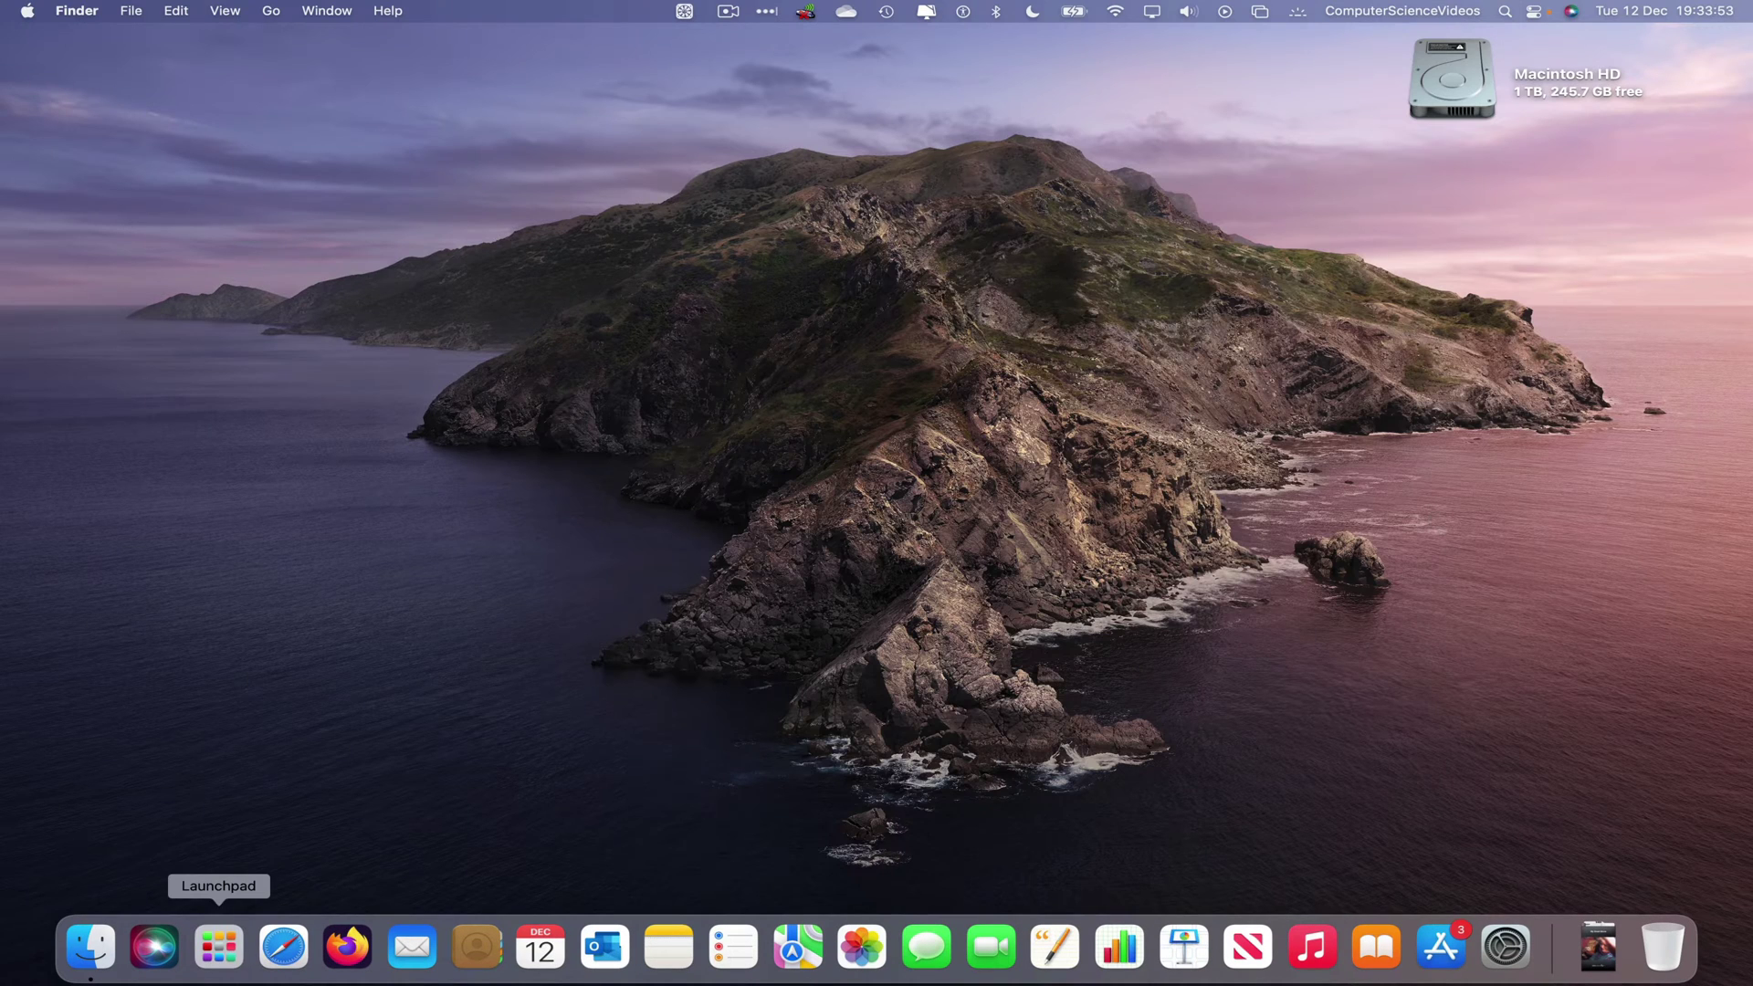
click(219, 947)
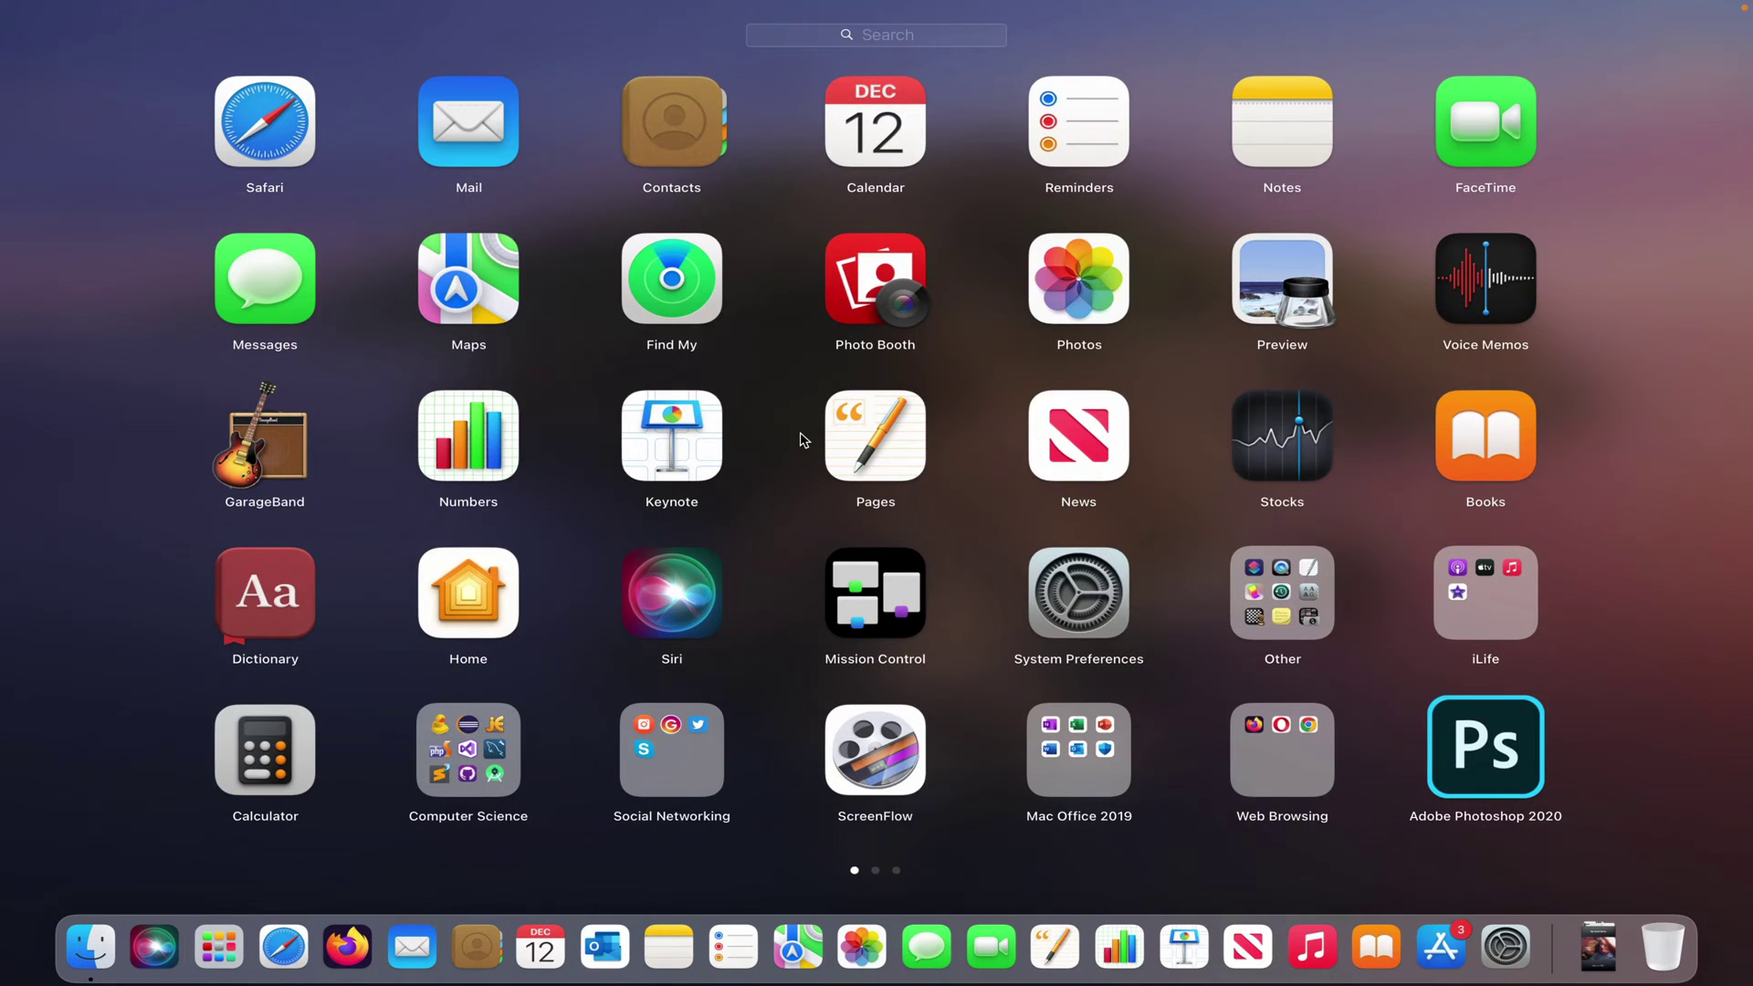
text(out)
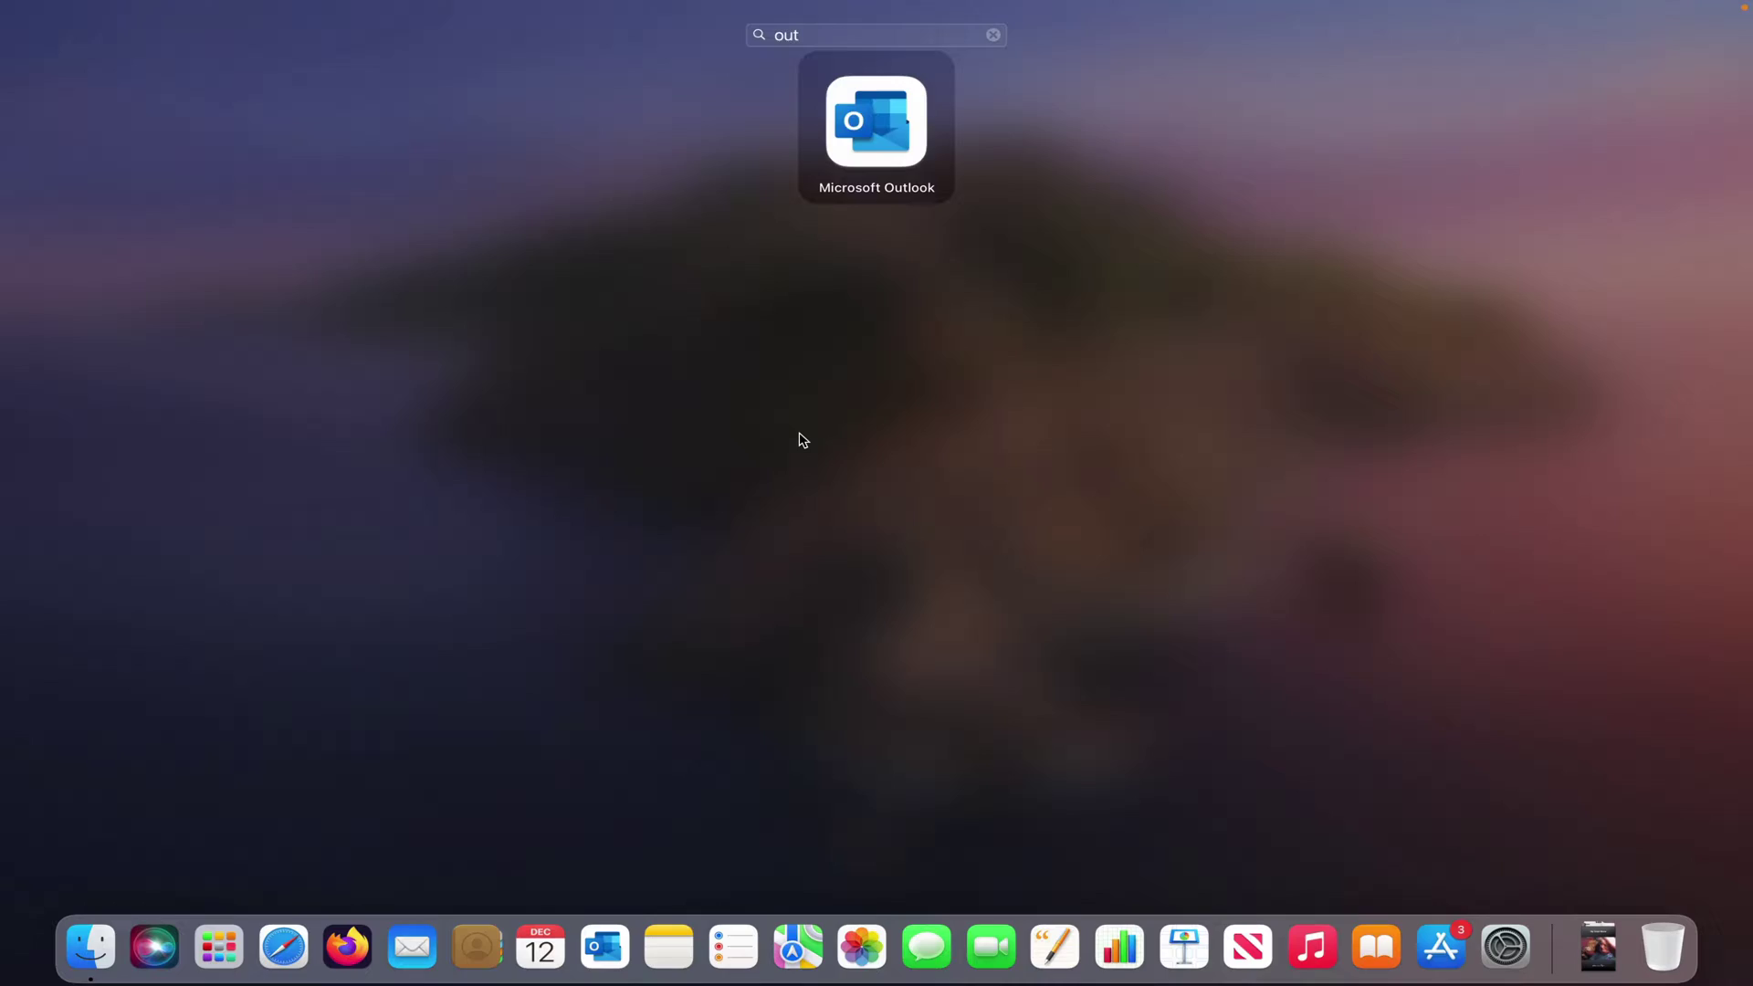
click(803, 440)
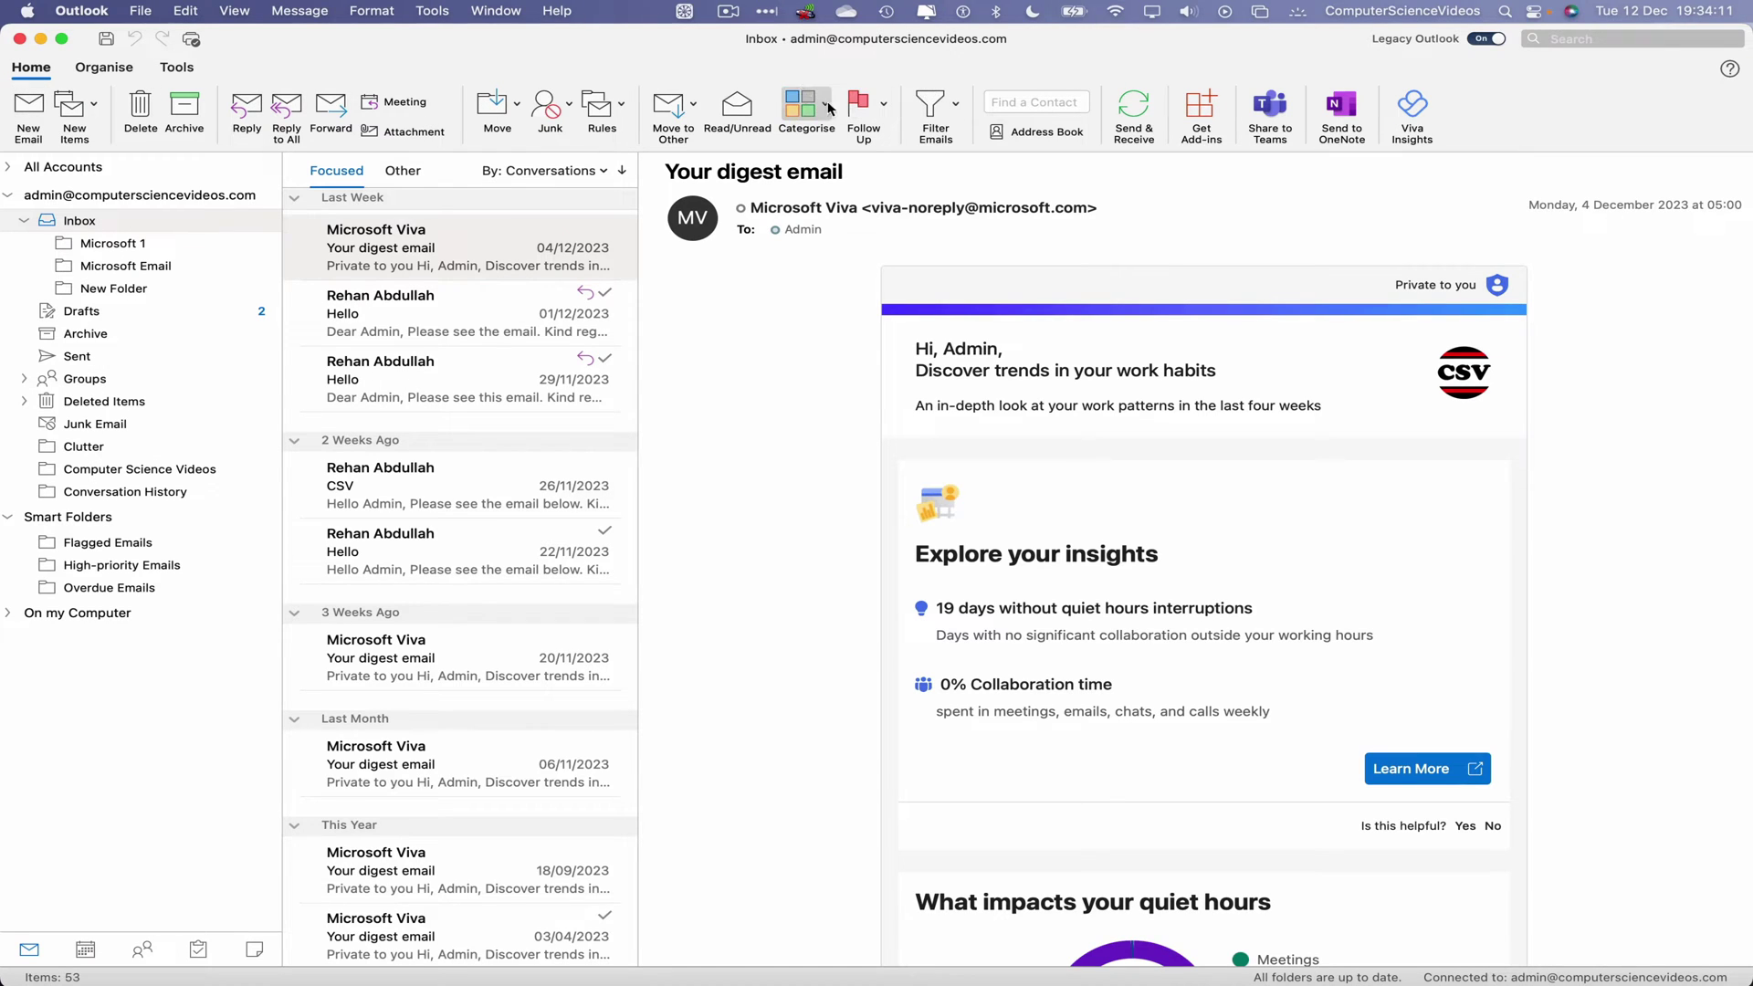
click(960, 103)
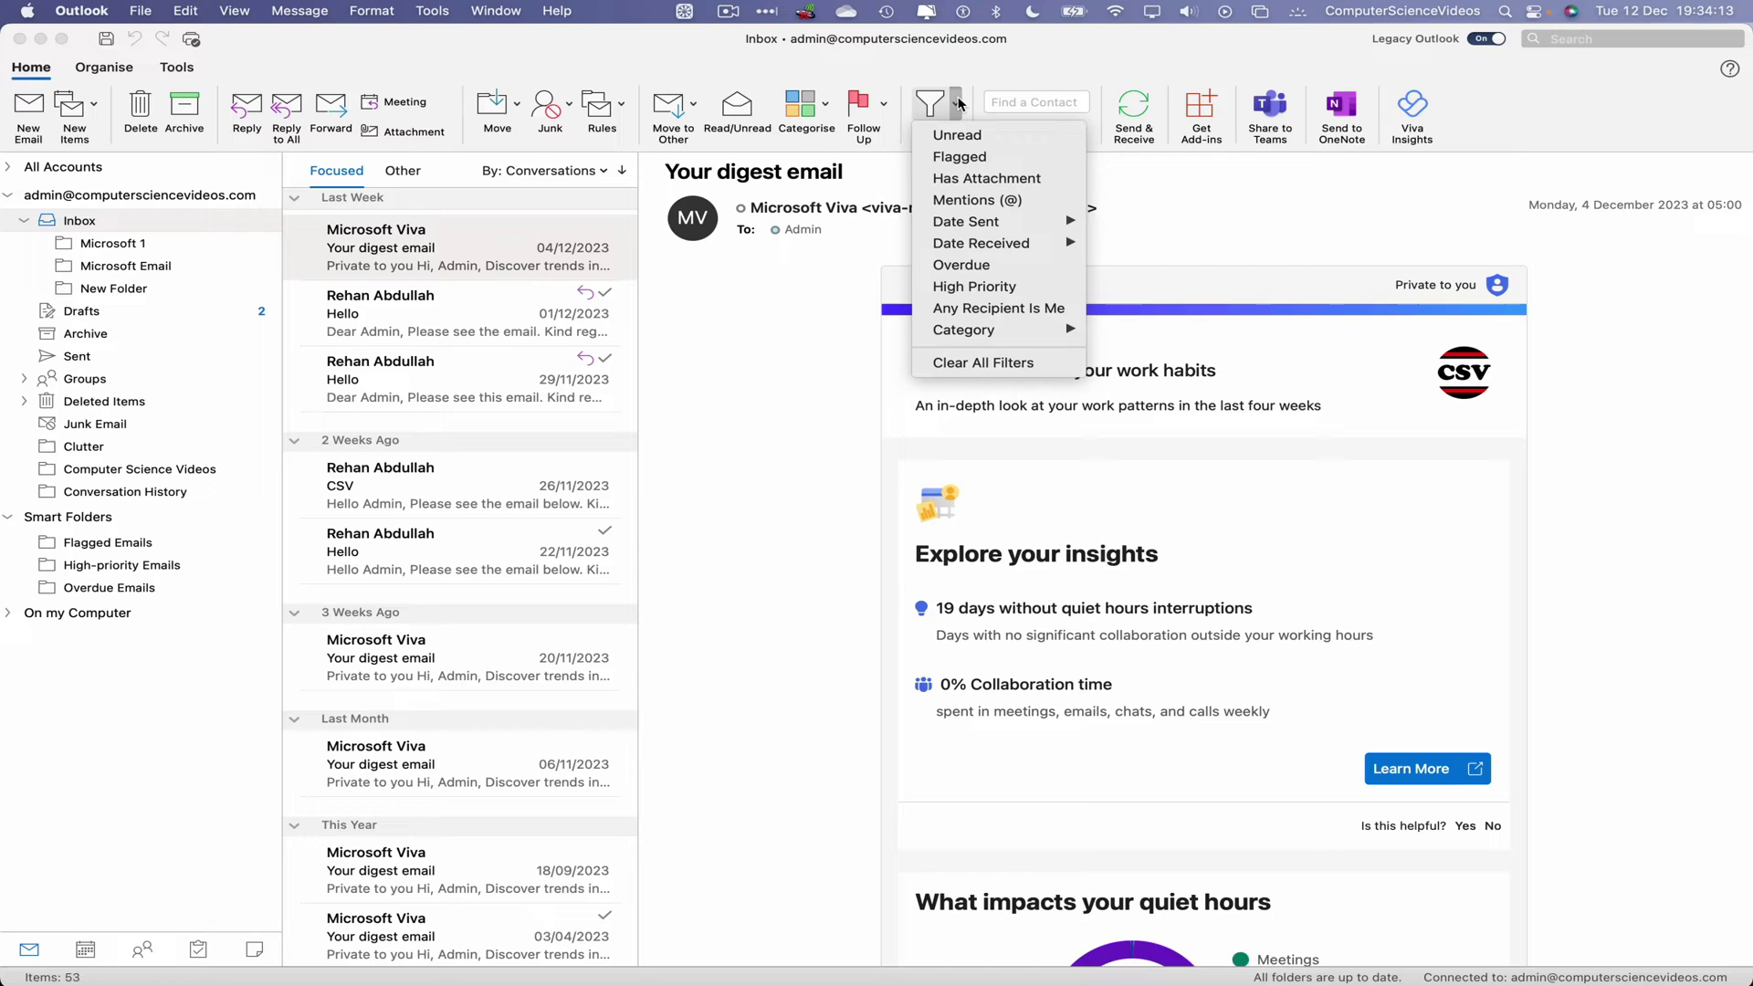
mouse_move(996, 336)
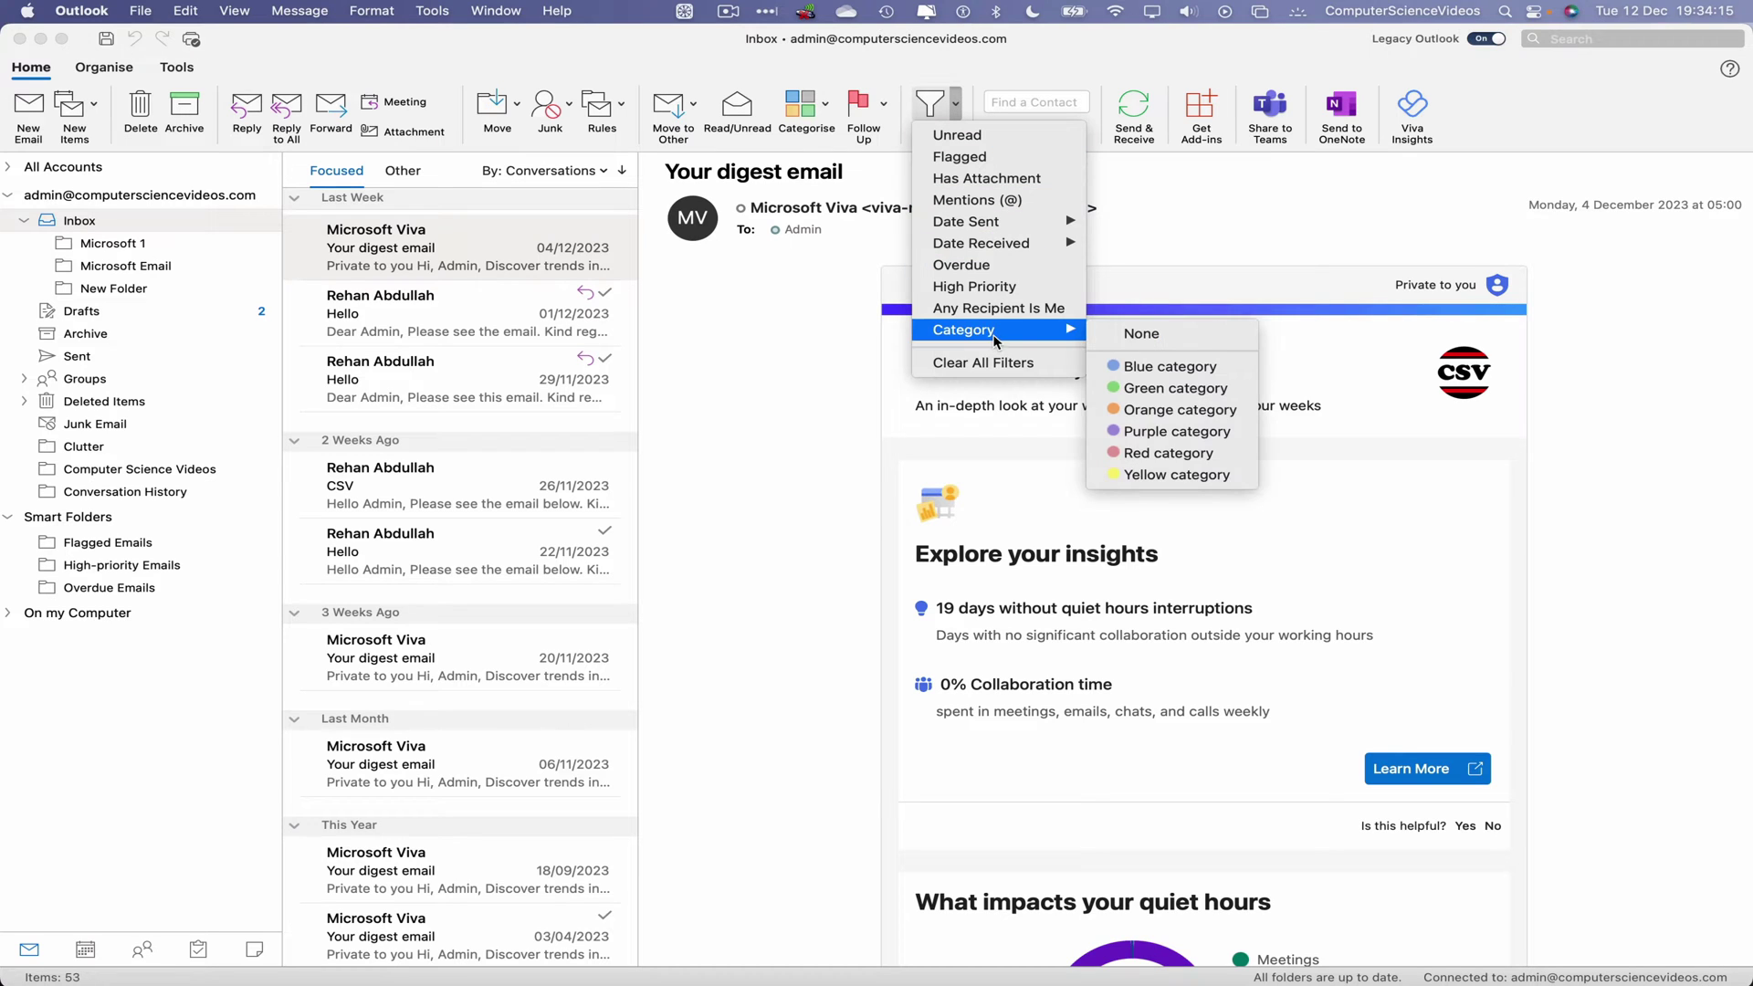
click(1230, 369)
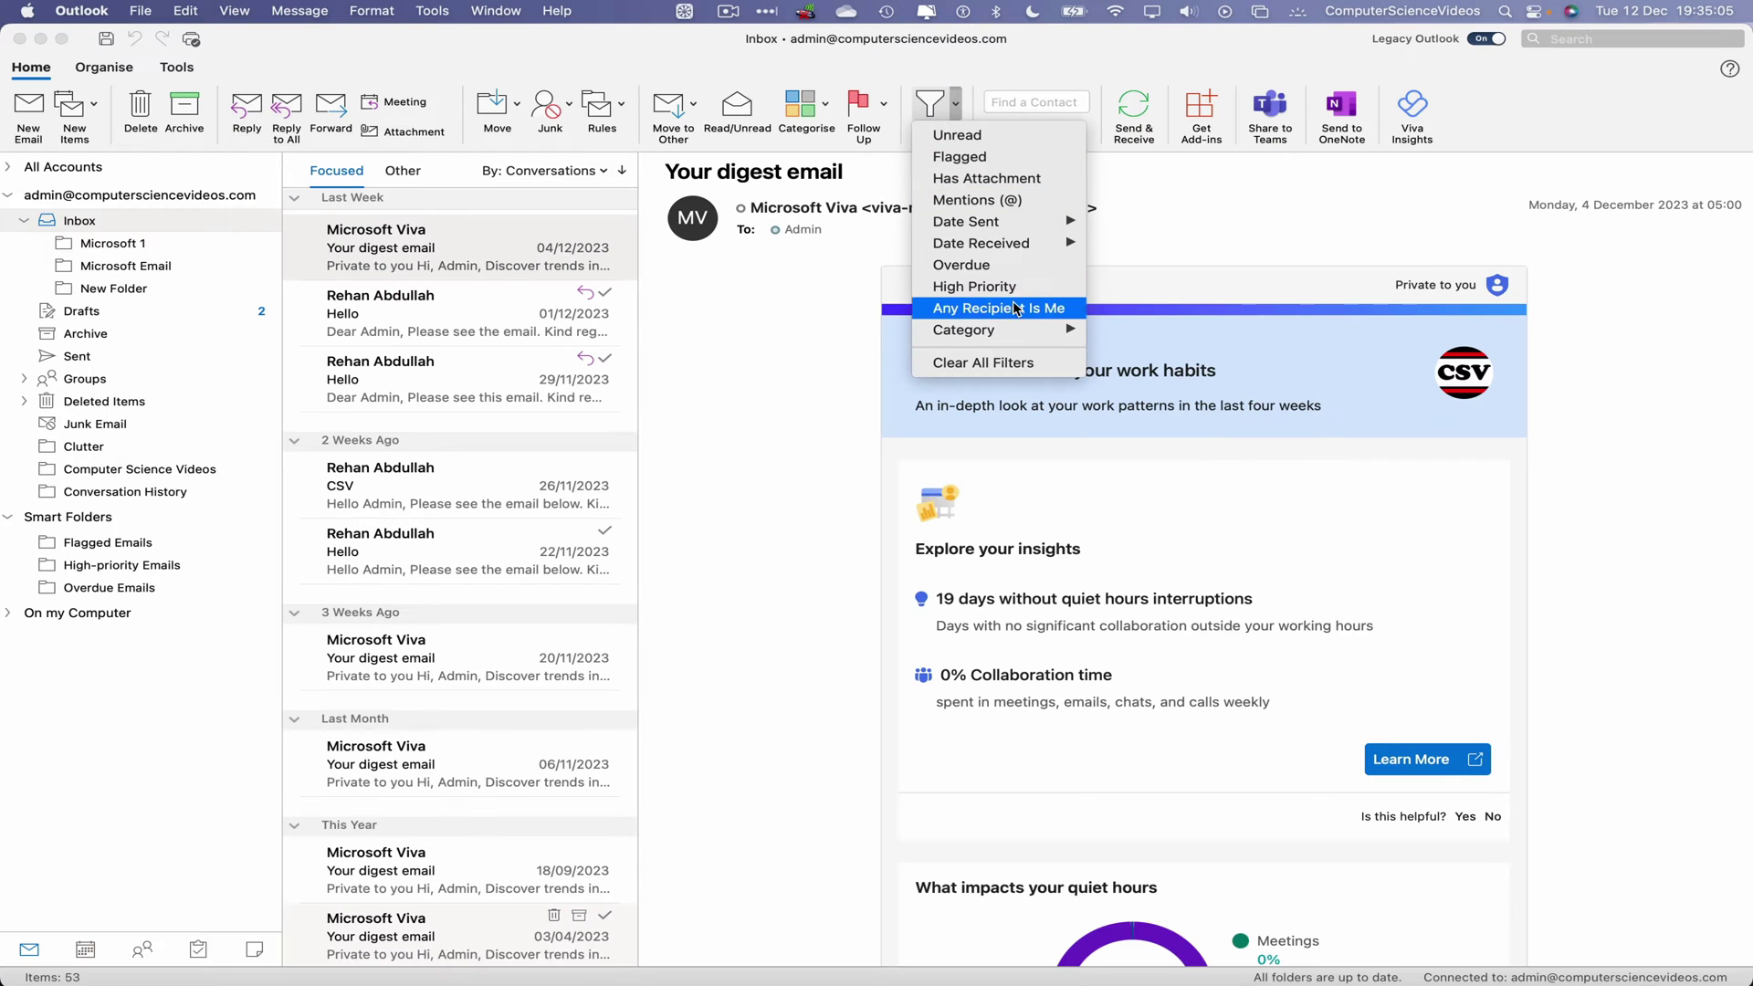
mouse_move(1021, 336)
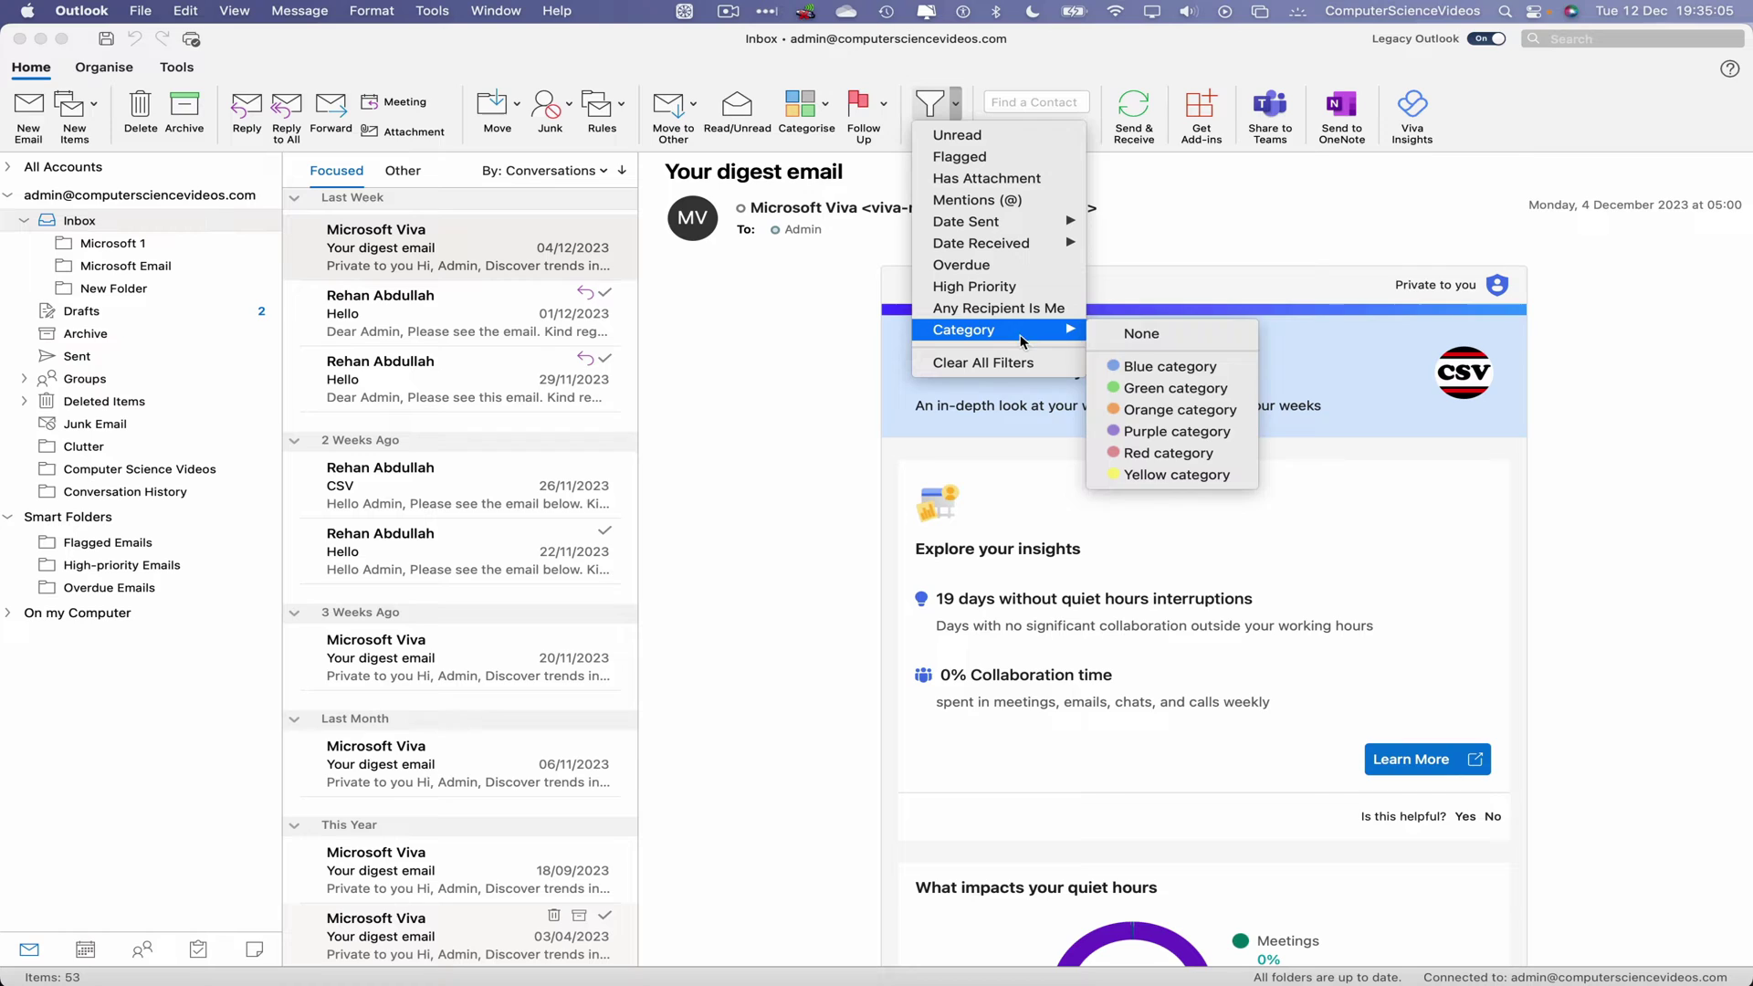
click(1196, 397)
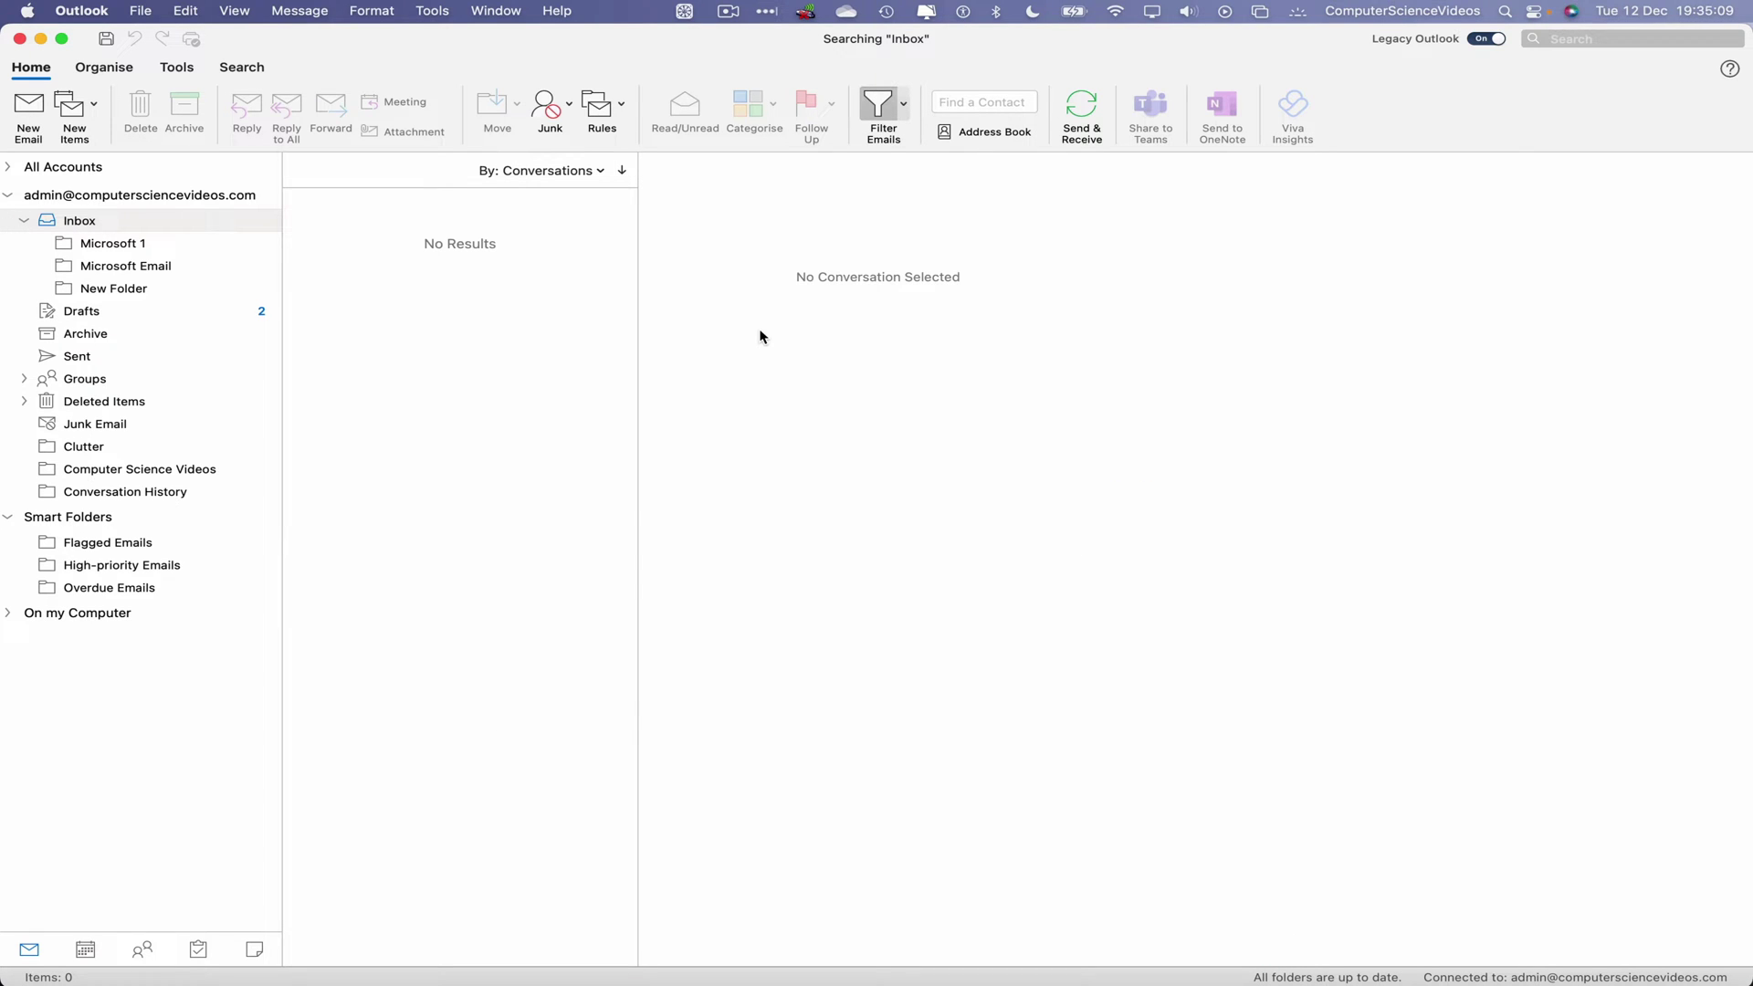
click(900, 106)
mouse_move(1003, 340)
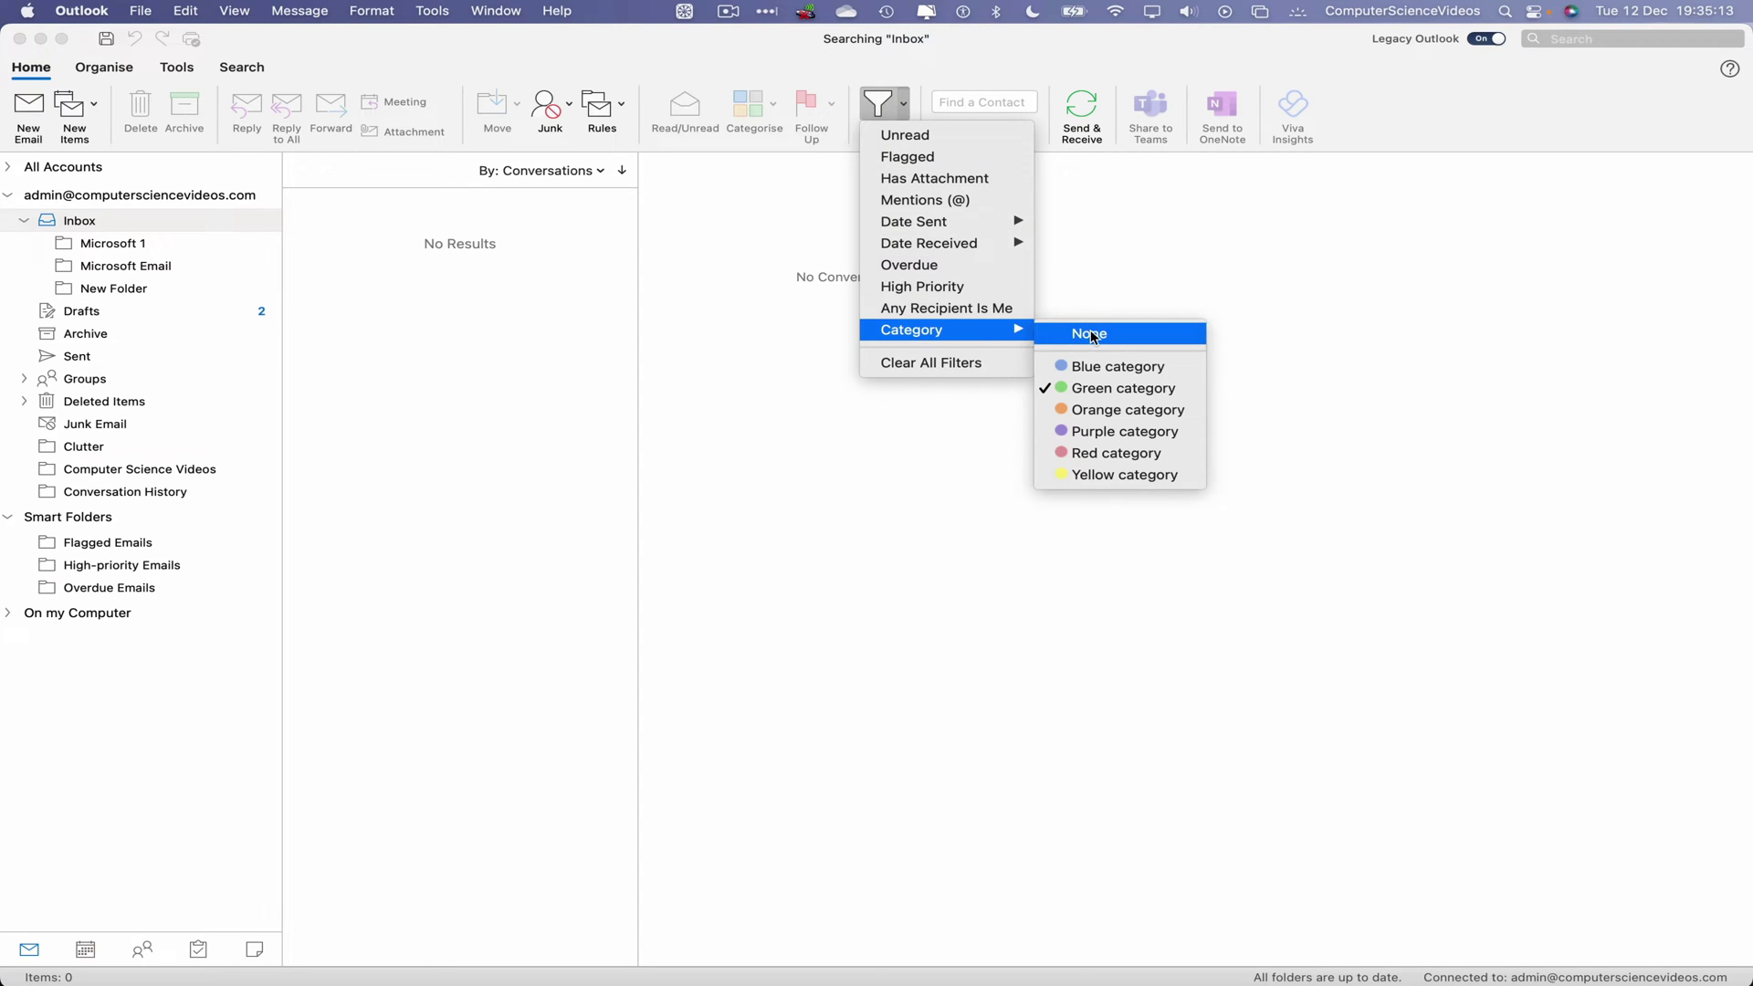
click(1171, 402)
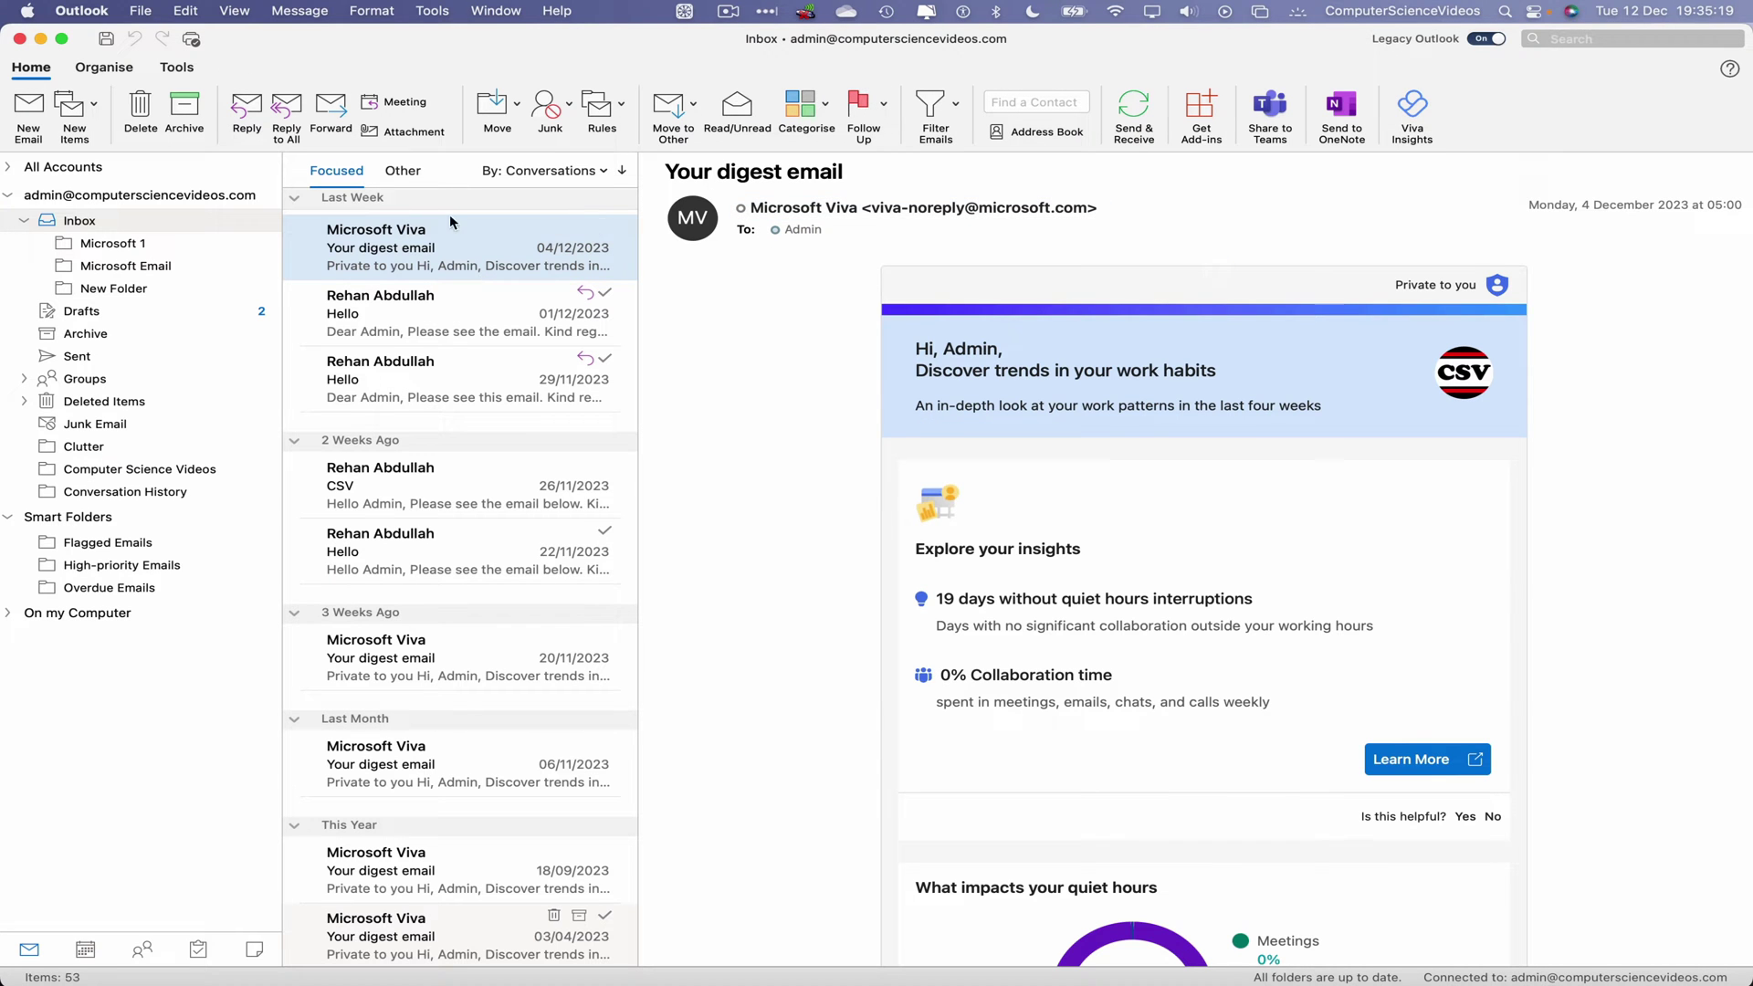
Step: Tag the open Viva digest Blue, the 01/12 Hello email Green and the 29/11 Hello Orange
click(826, 107)
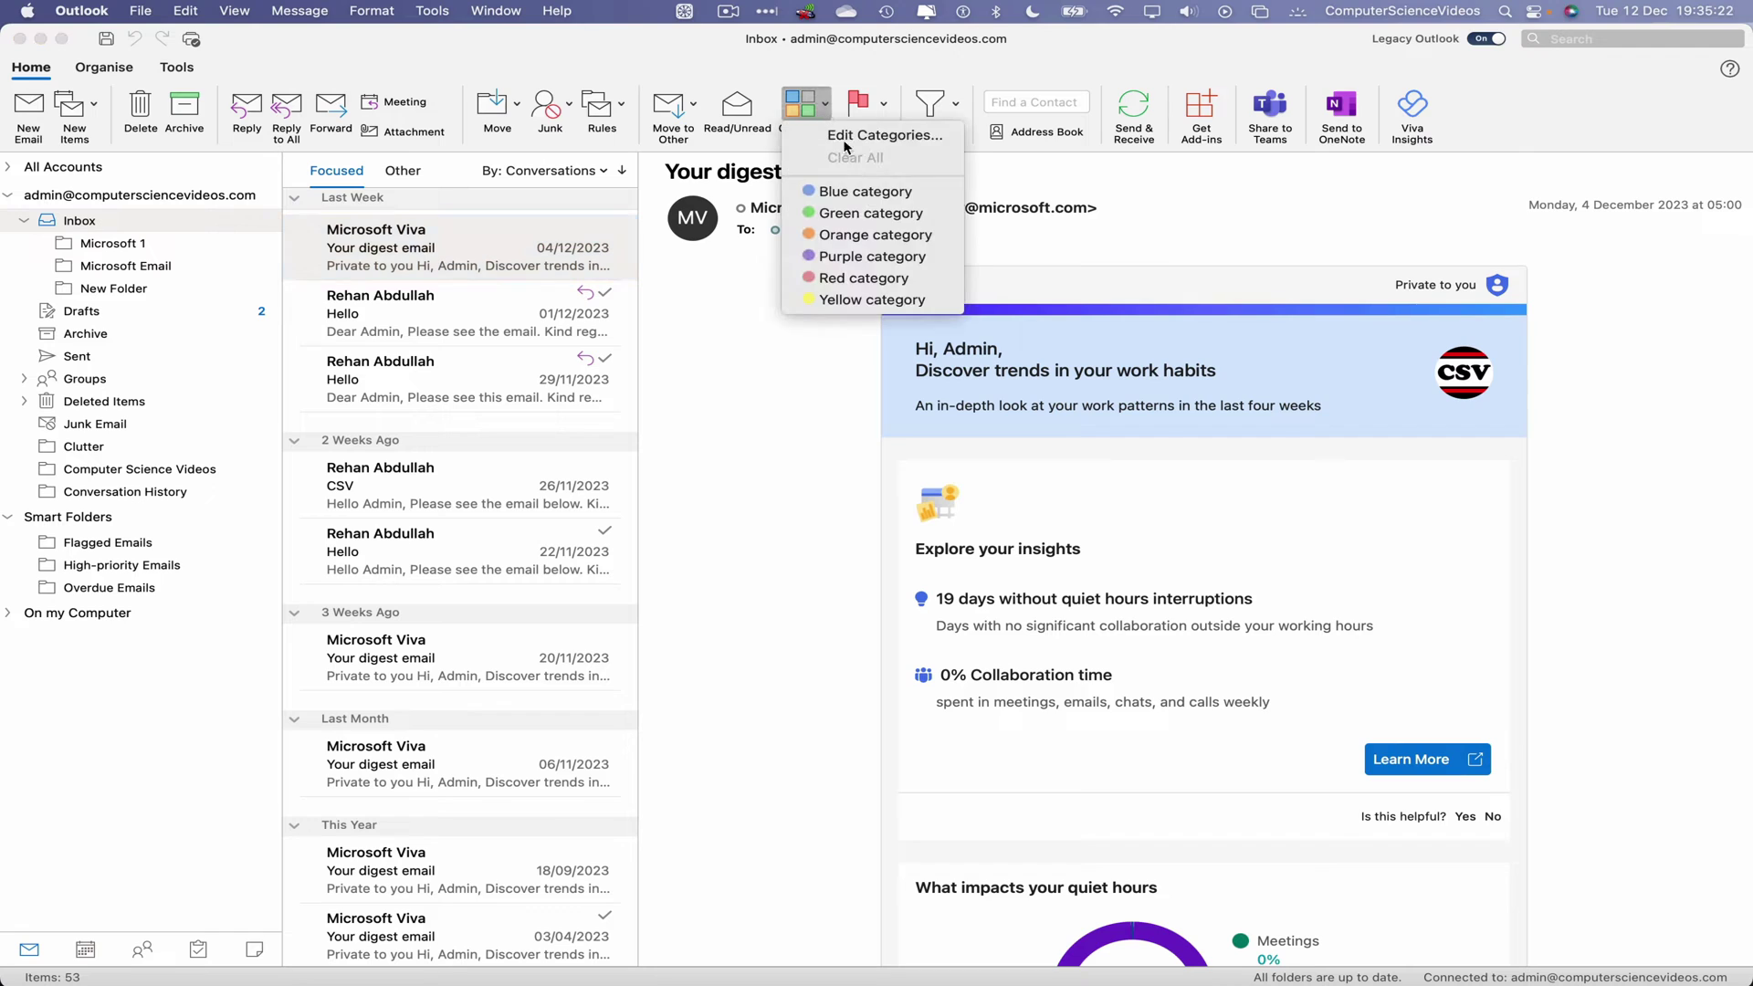
click(859, 191)
key(Down)
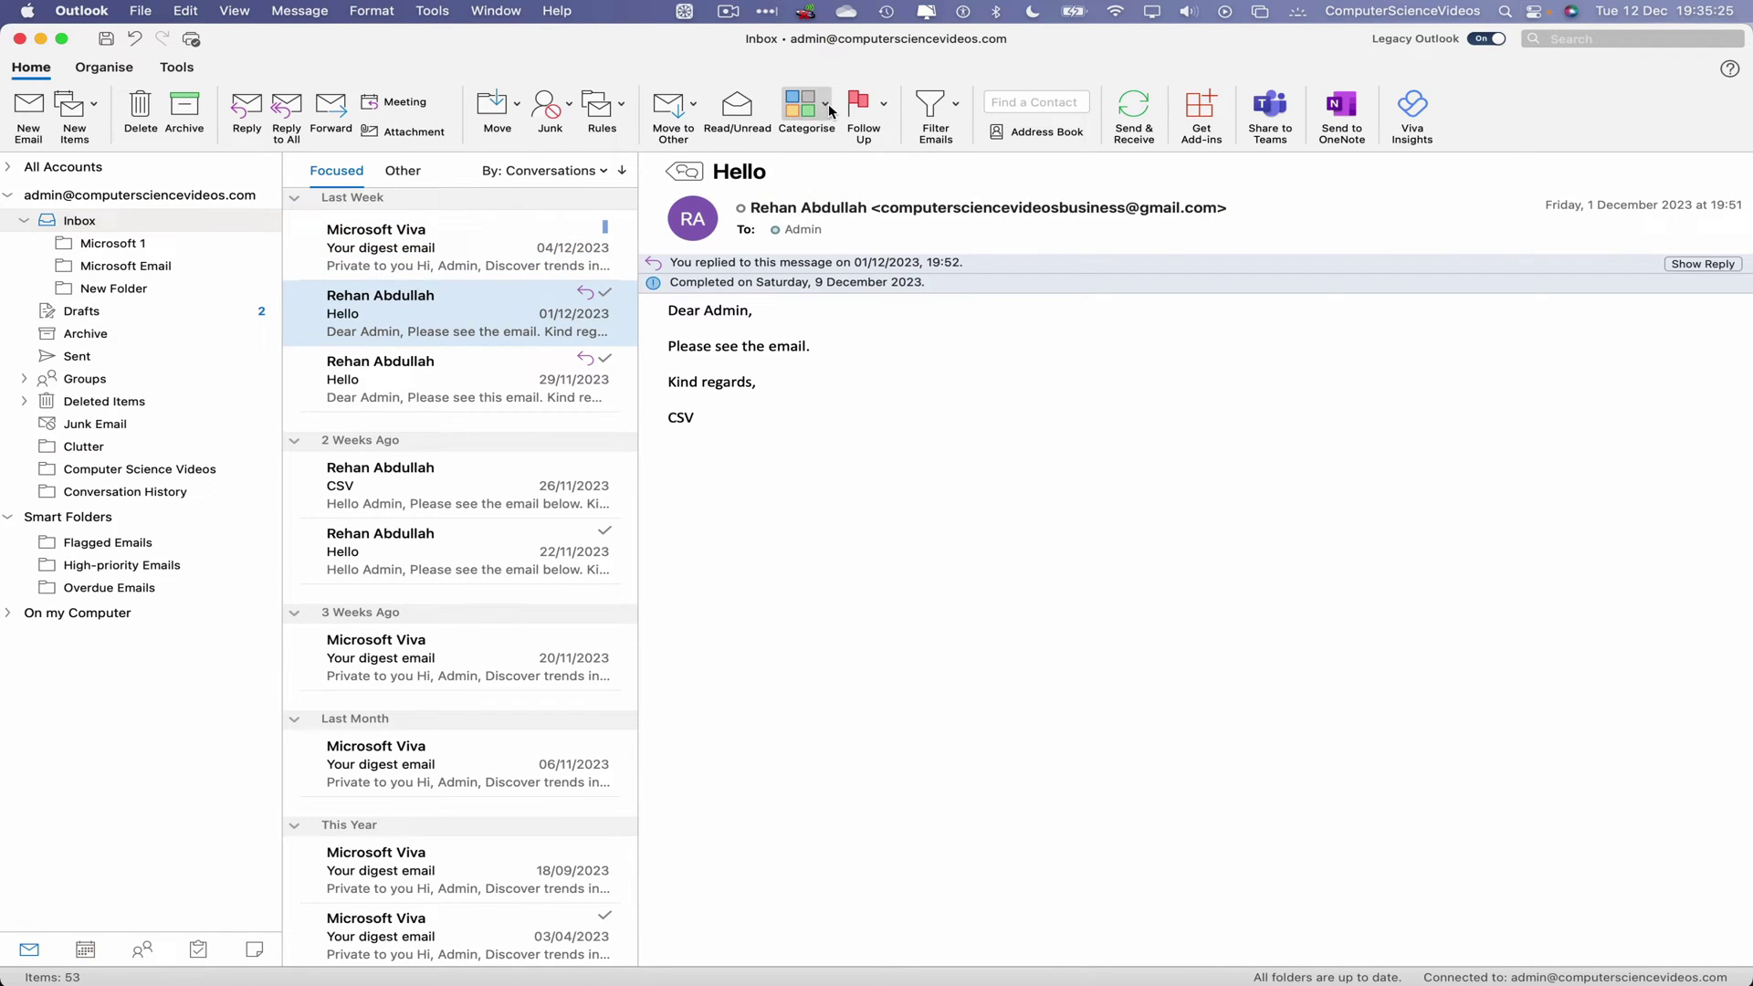
click(826, 108)
click(854, 214)
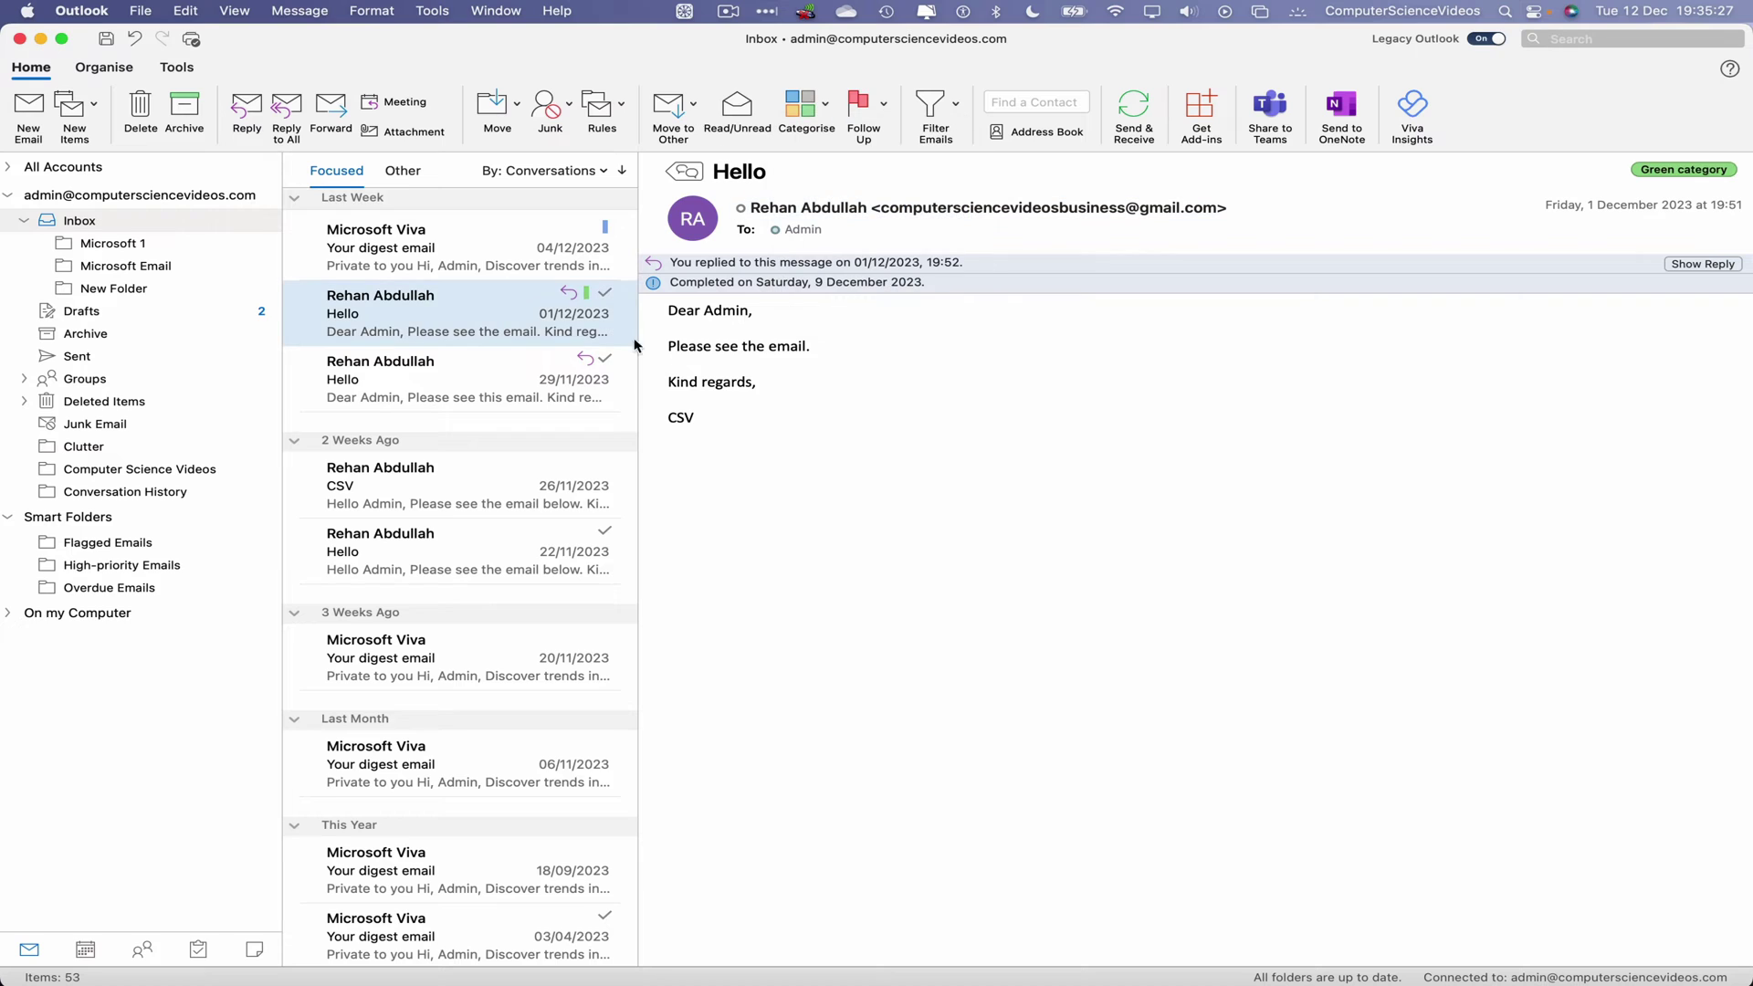
click(488, 384)
click(837, 112)
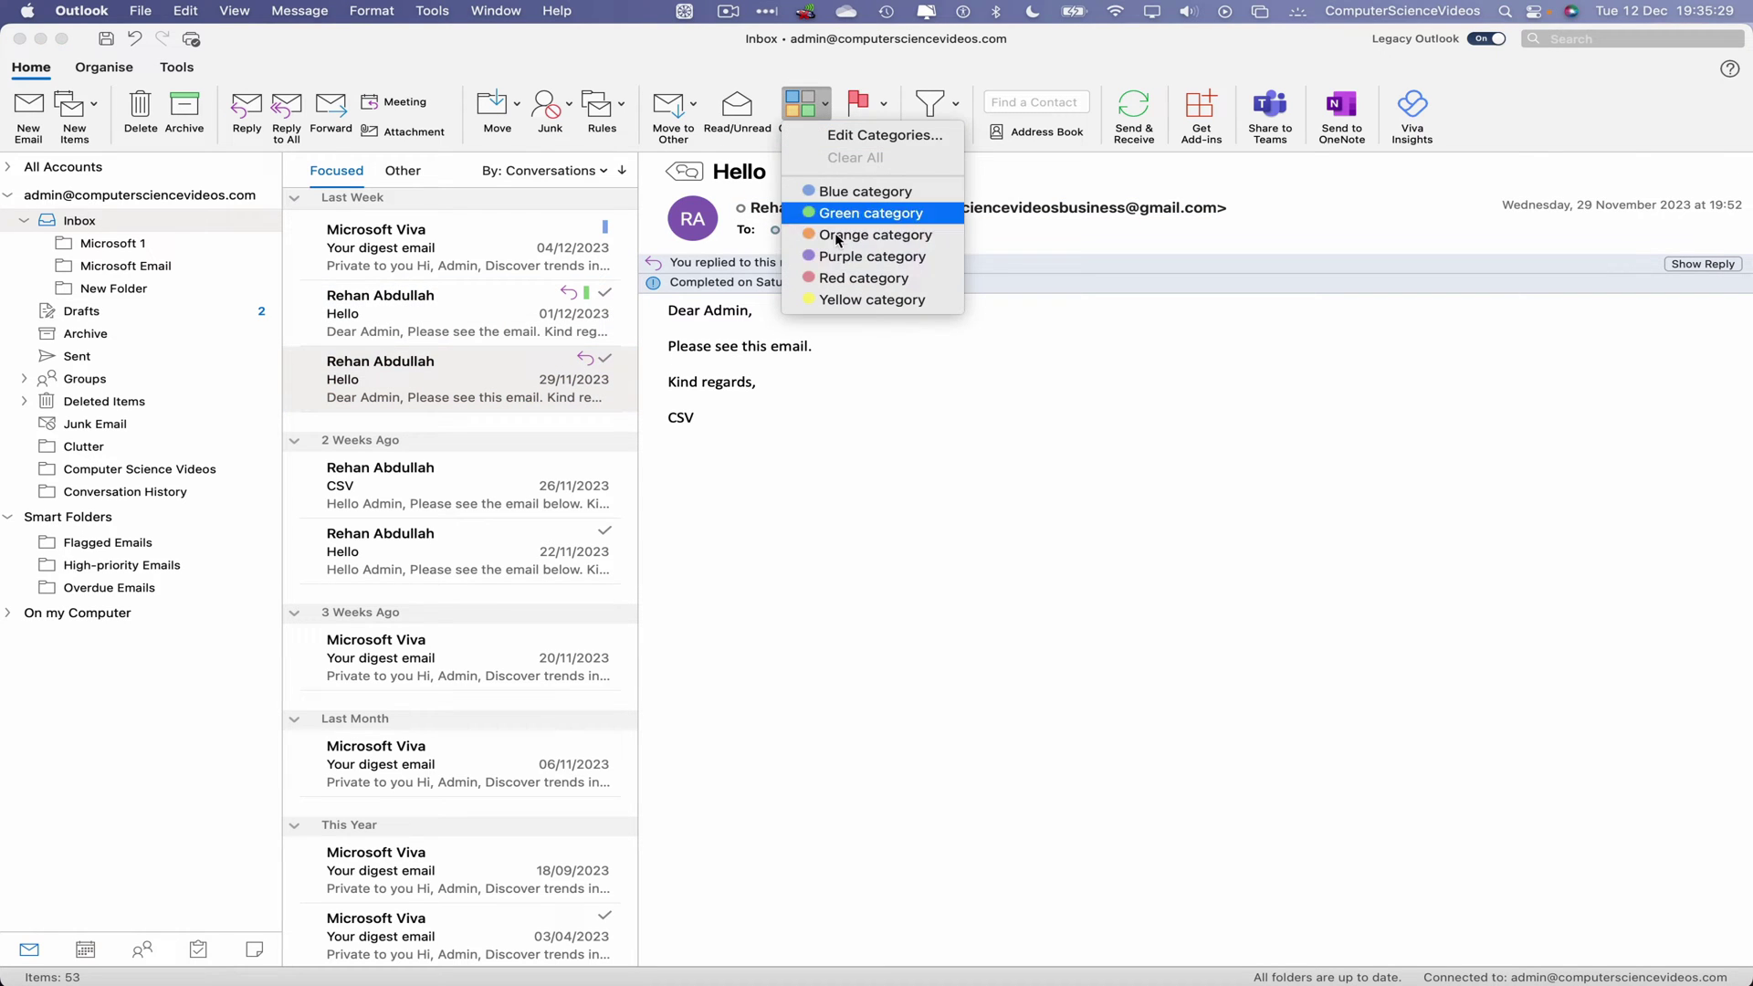
click(838, 236)
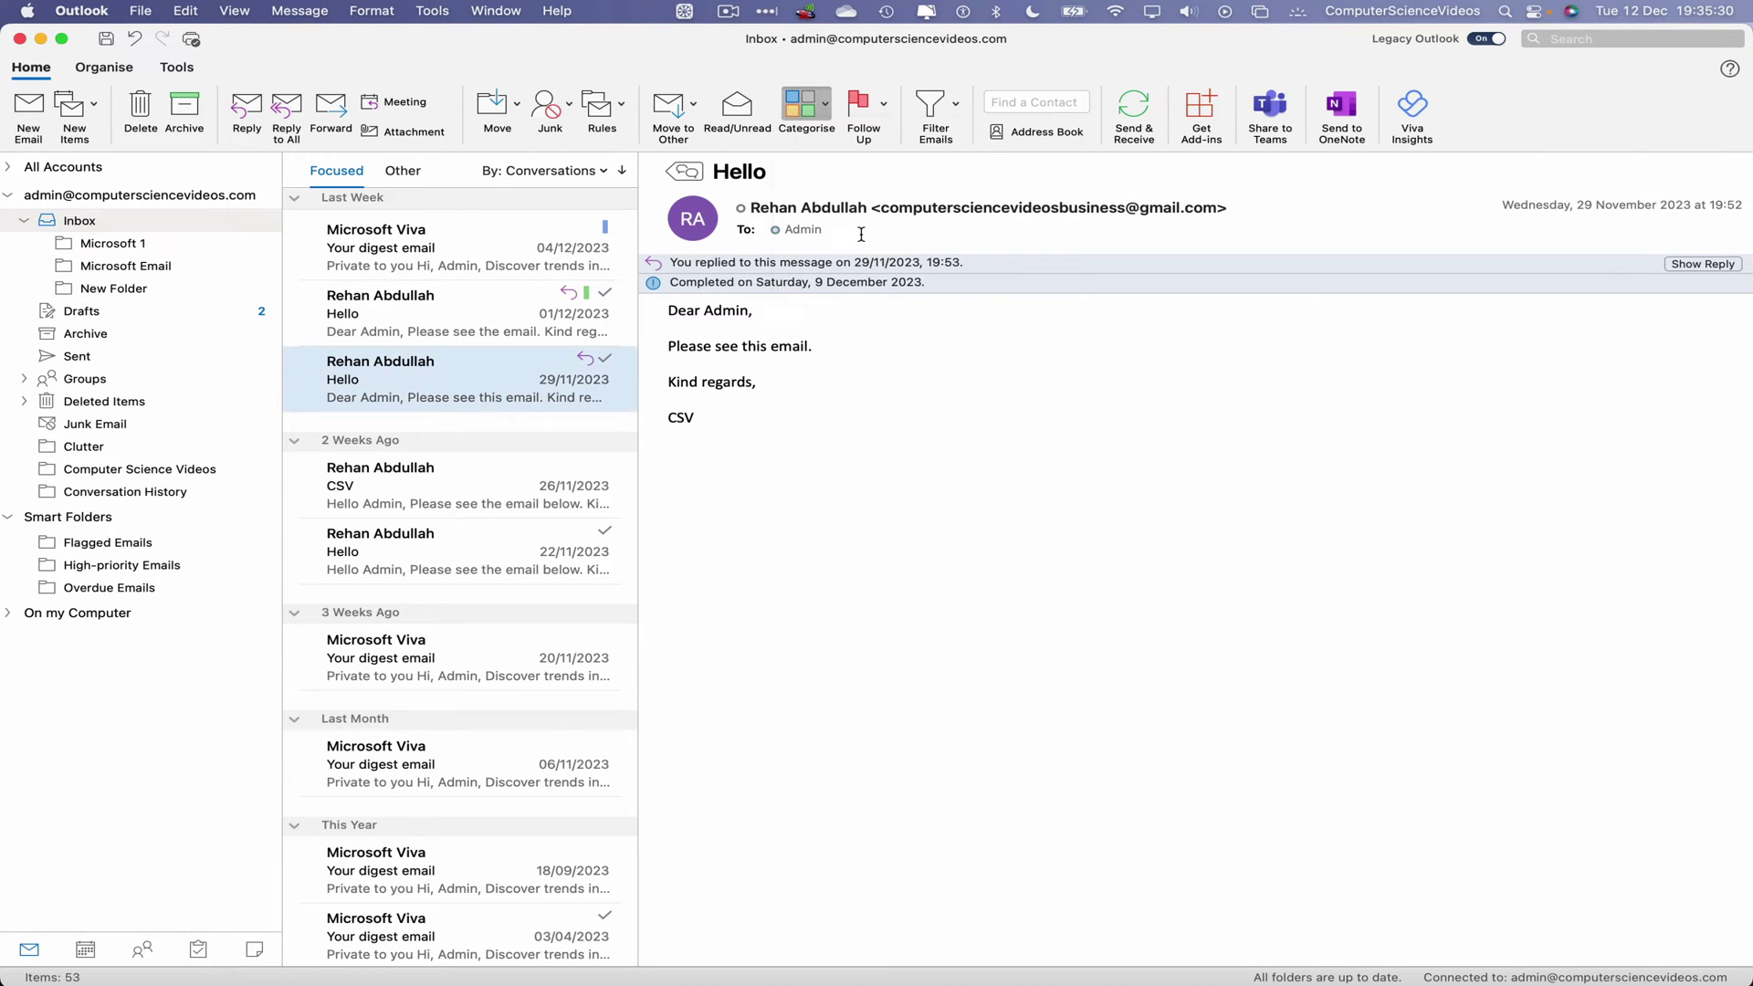
Step: Tag the 20/11 Viva digest Blue and the 06/11 digest Green
click(447, 656)
click(827, 110)
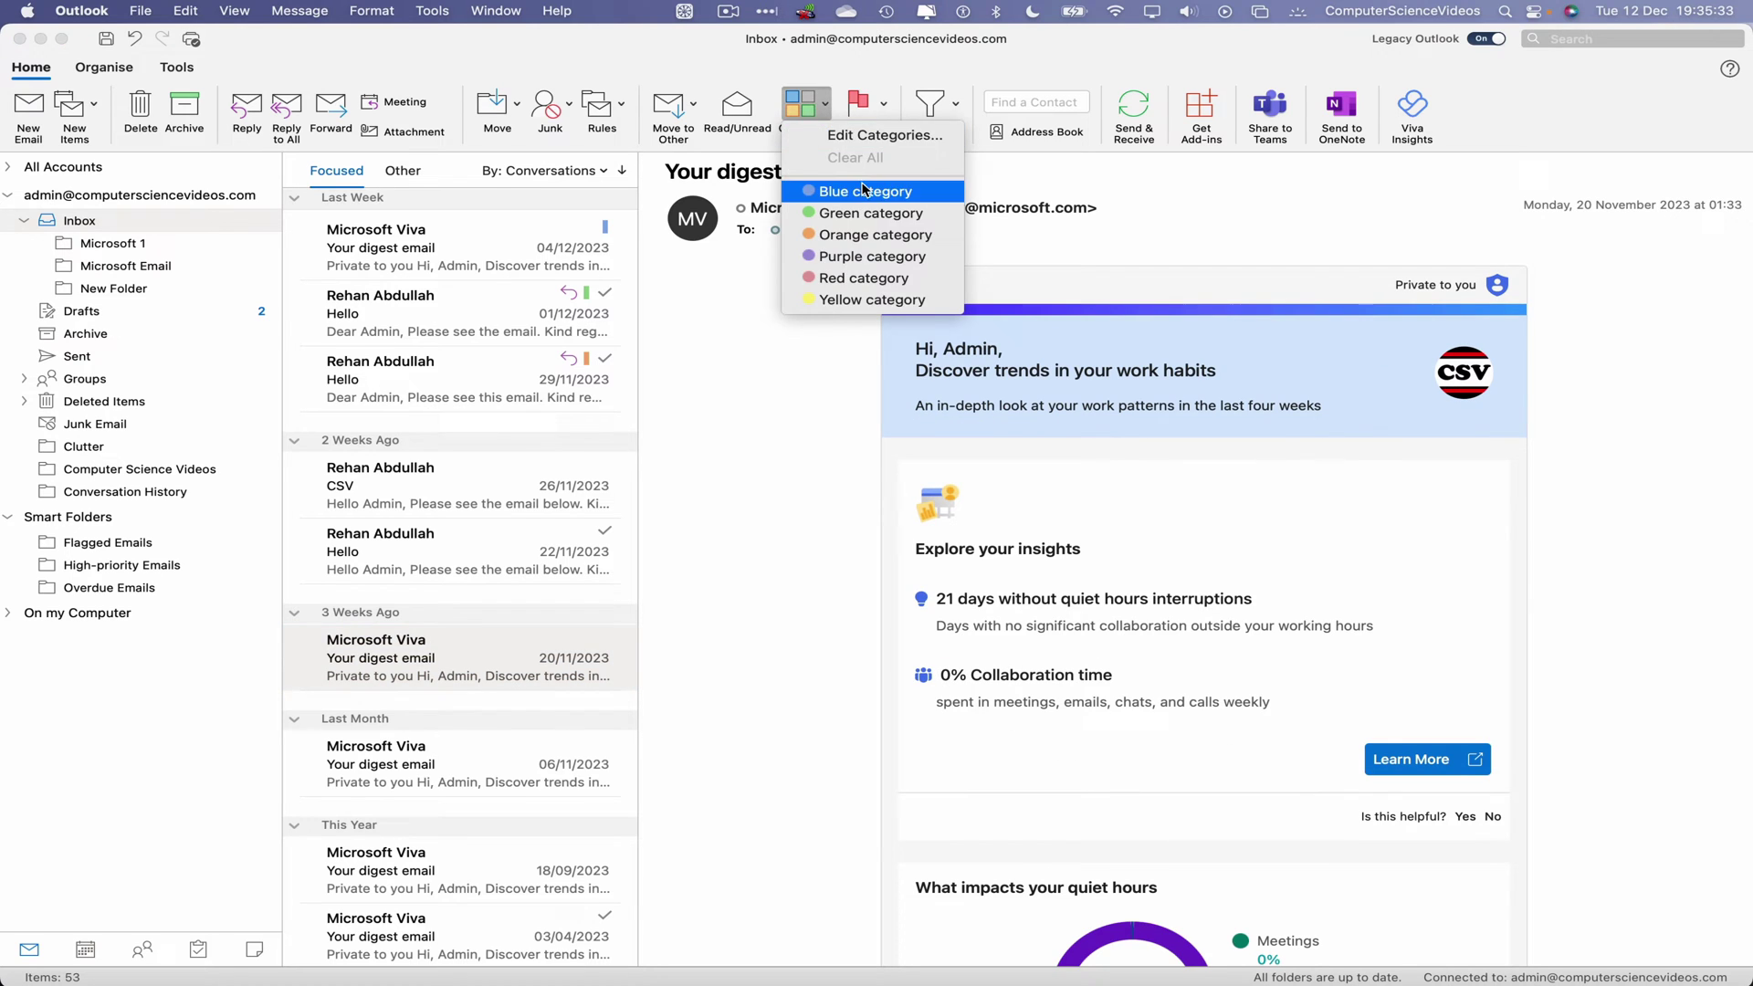
click(863, 189)
click(470, 776)
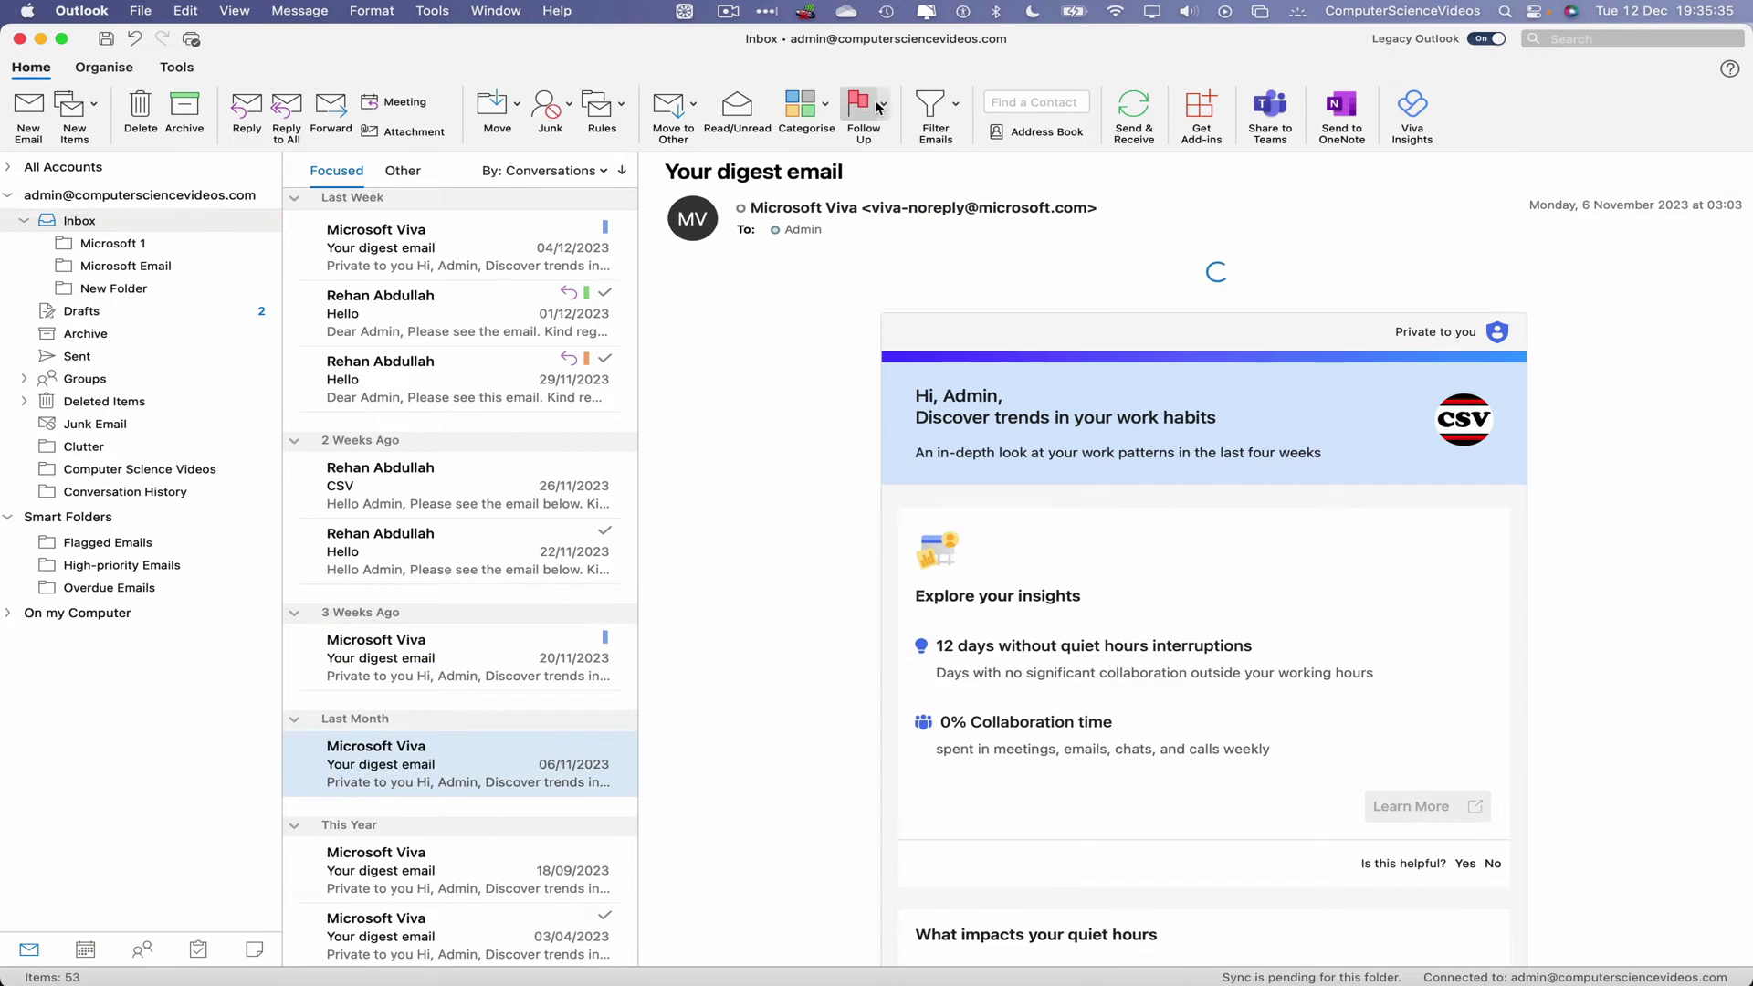
click(825, 108)
click(872, 209)
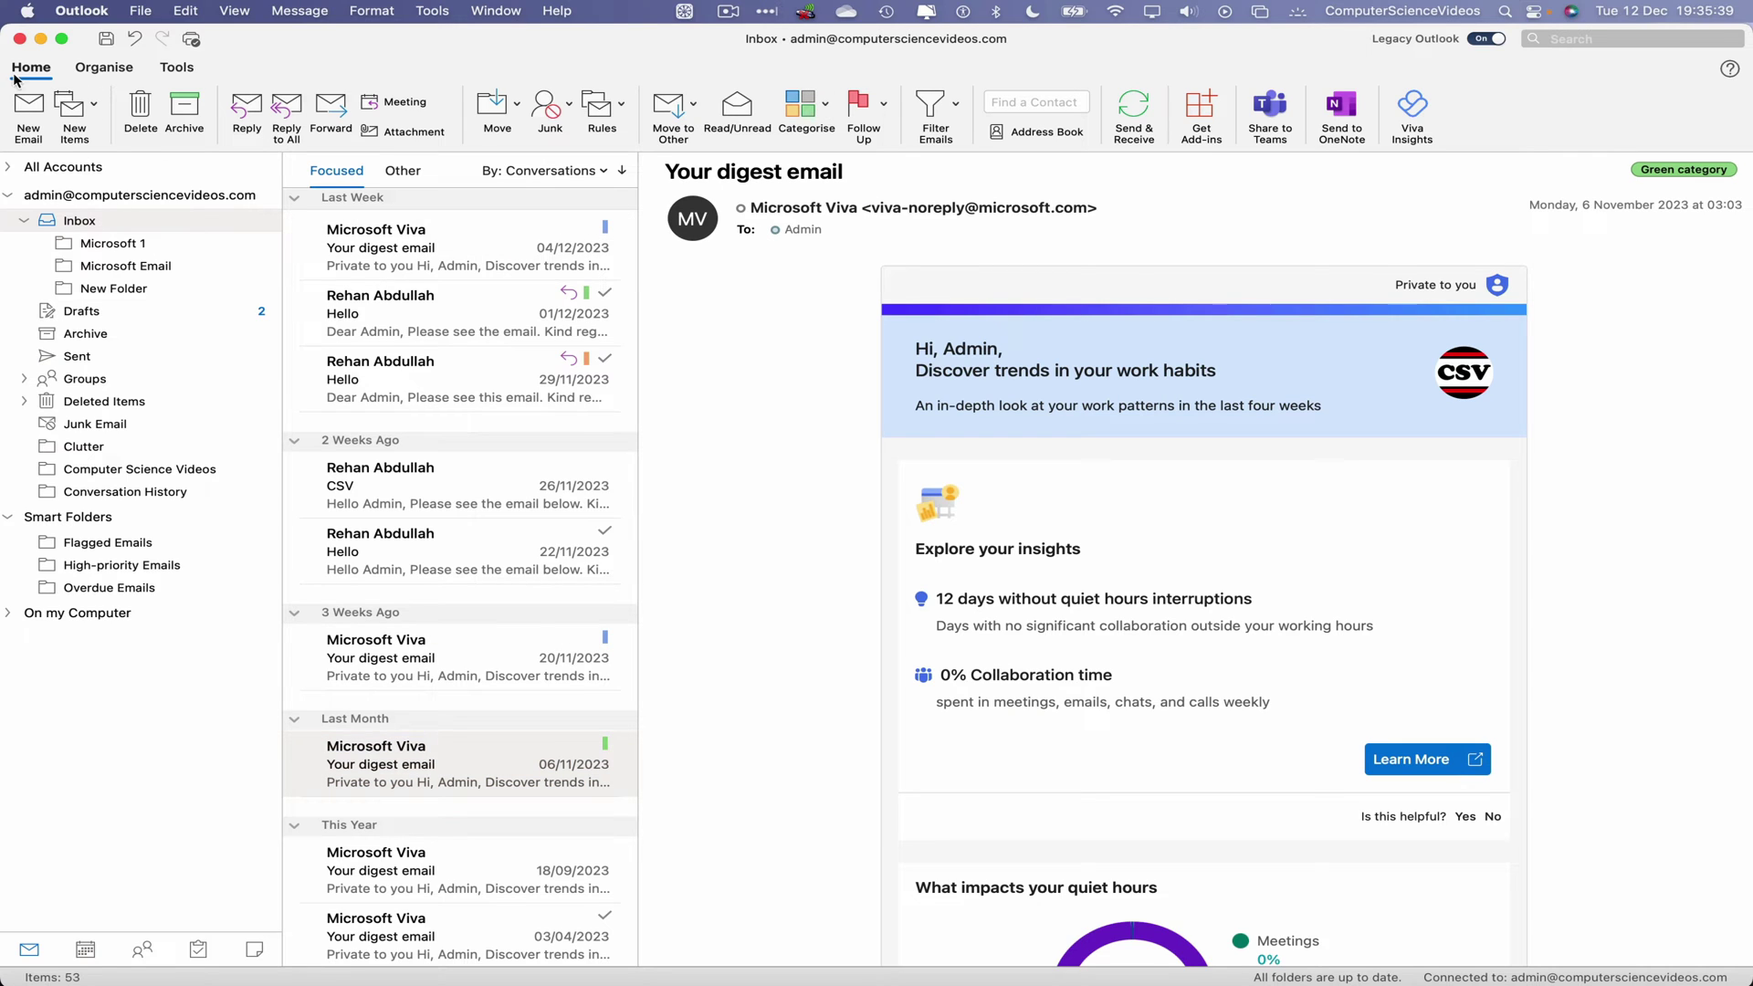
Step: Filter the inbox to Green-category emails, then clear all filters
click(959, 106)
mouse_move(1033, 332)
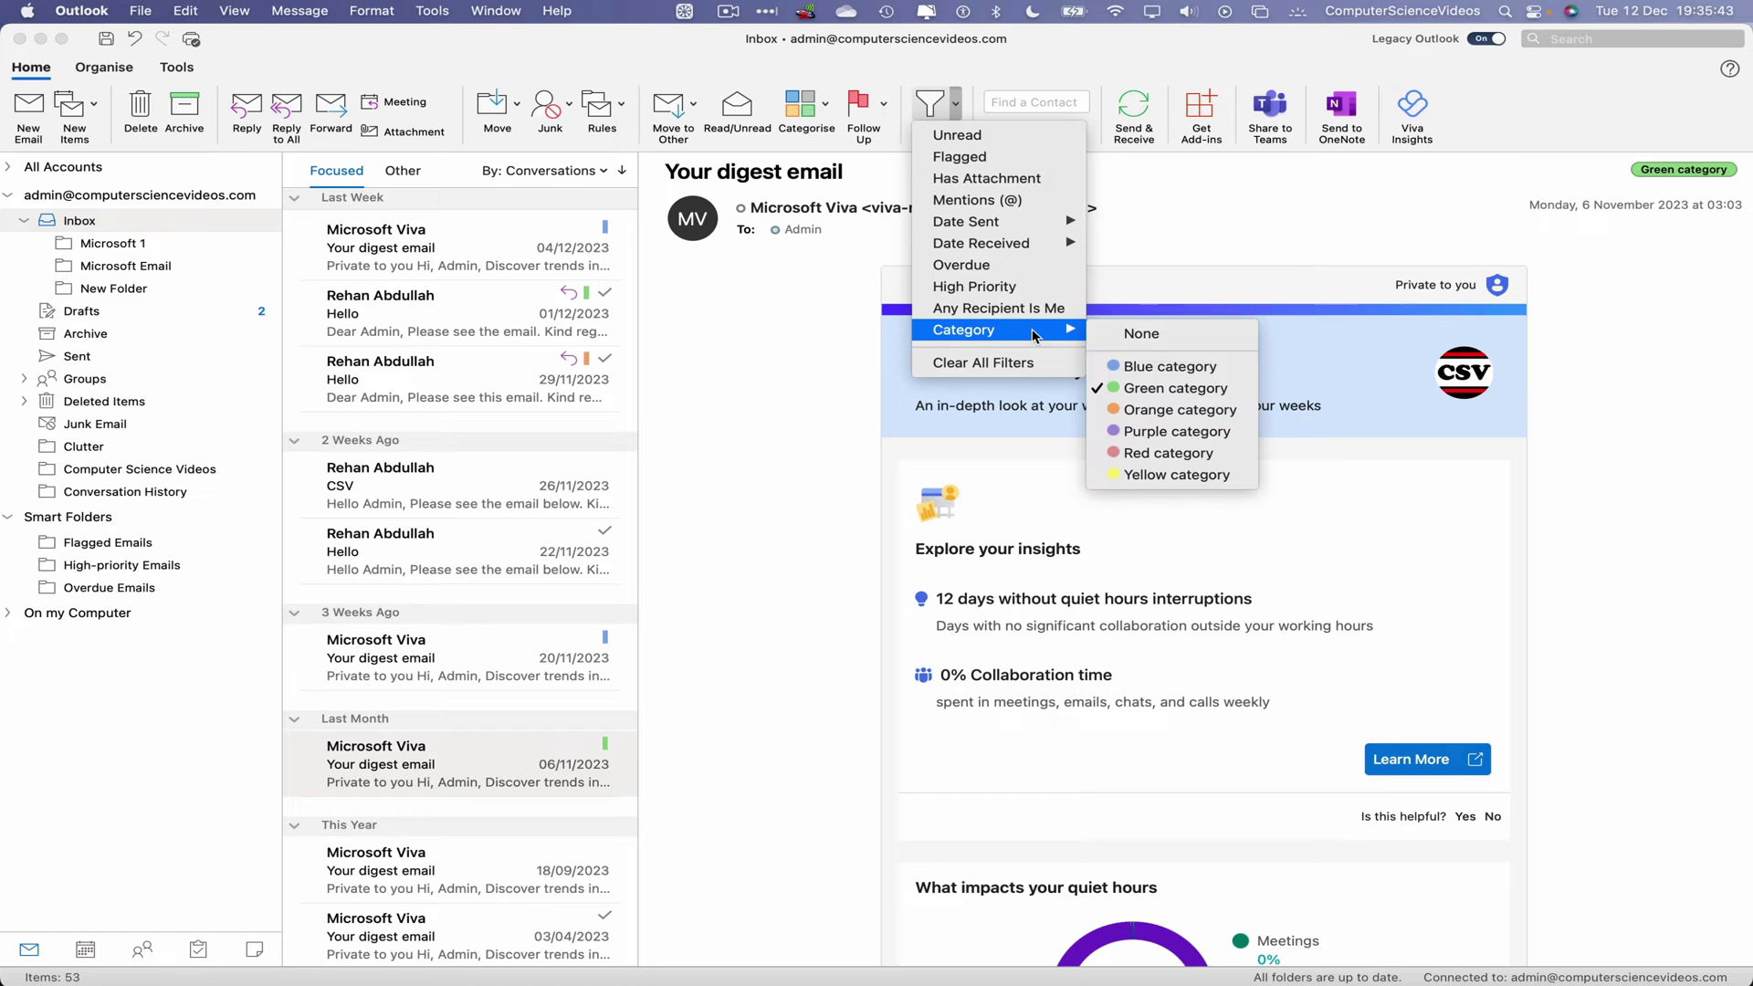
click(1155, 387)
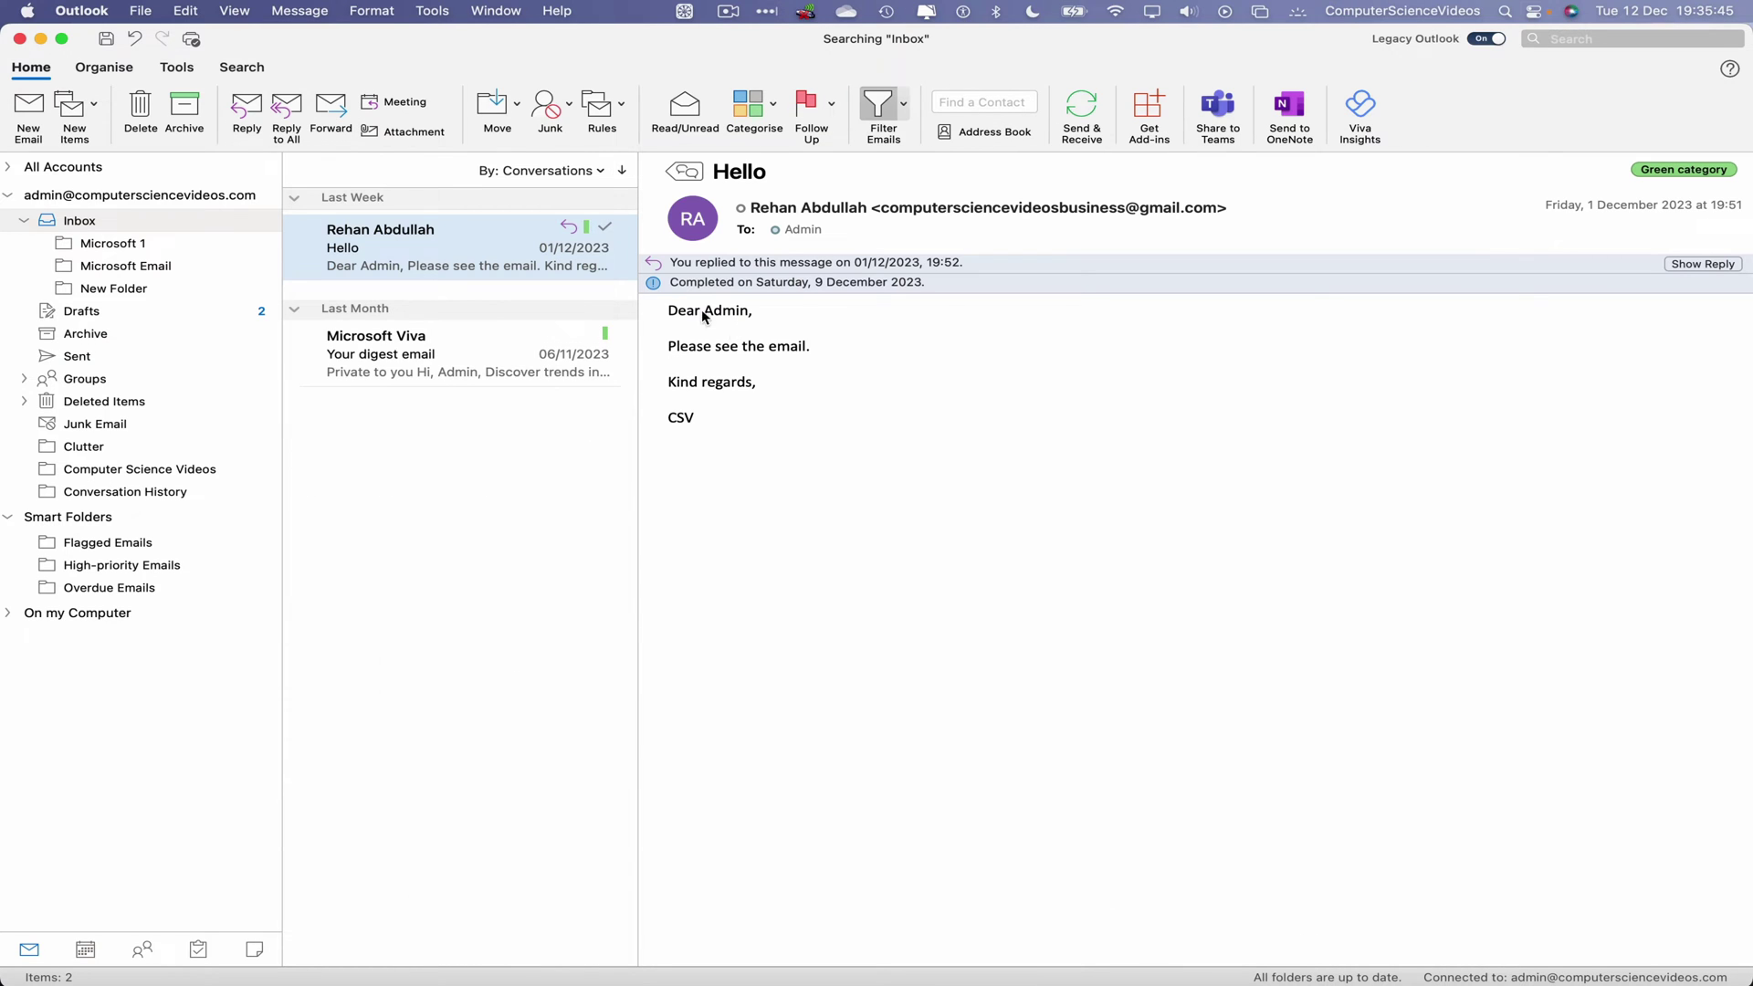
click(905, 108)
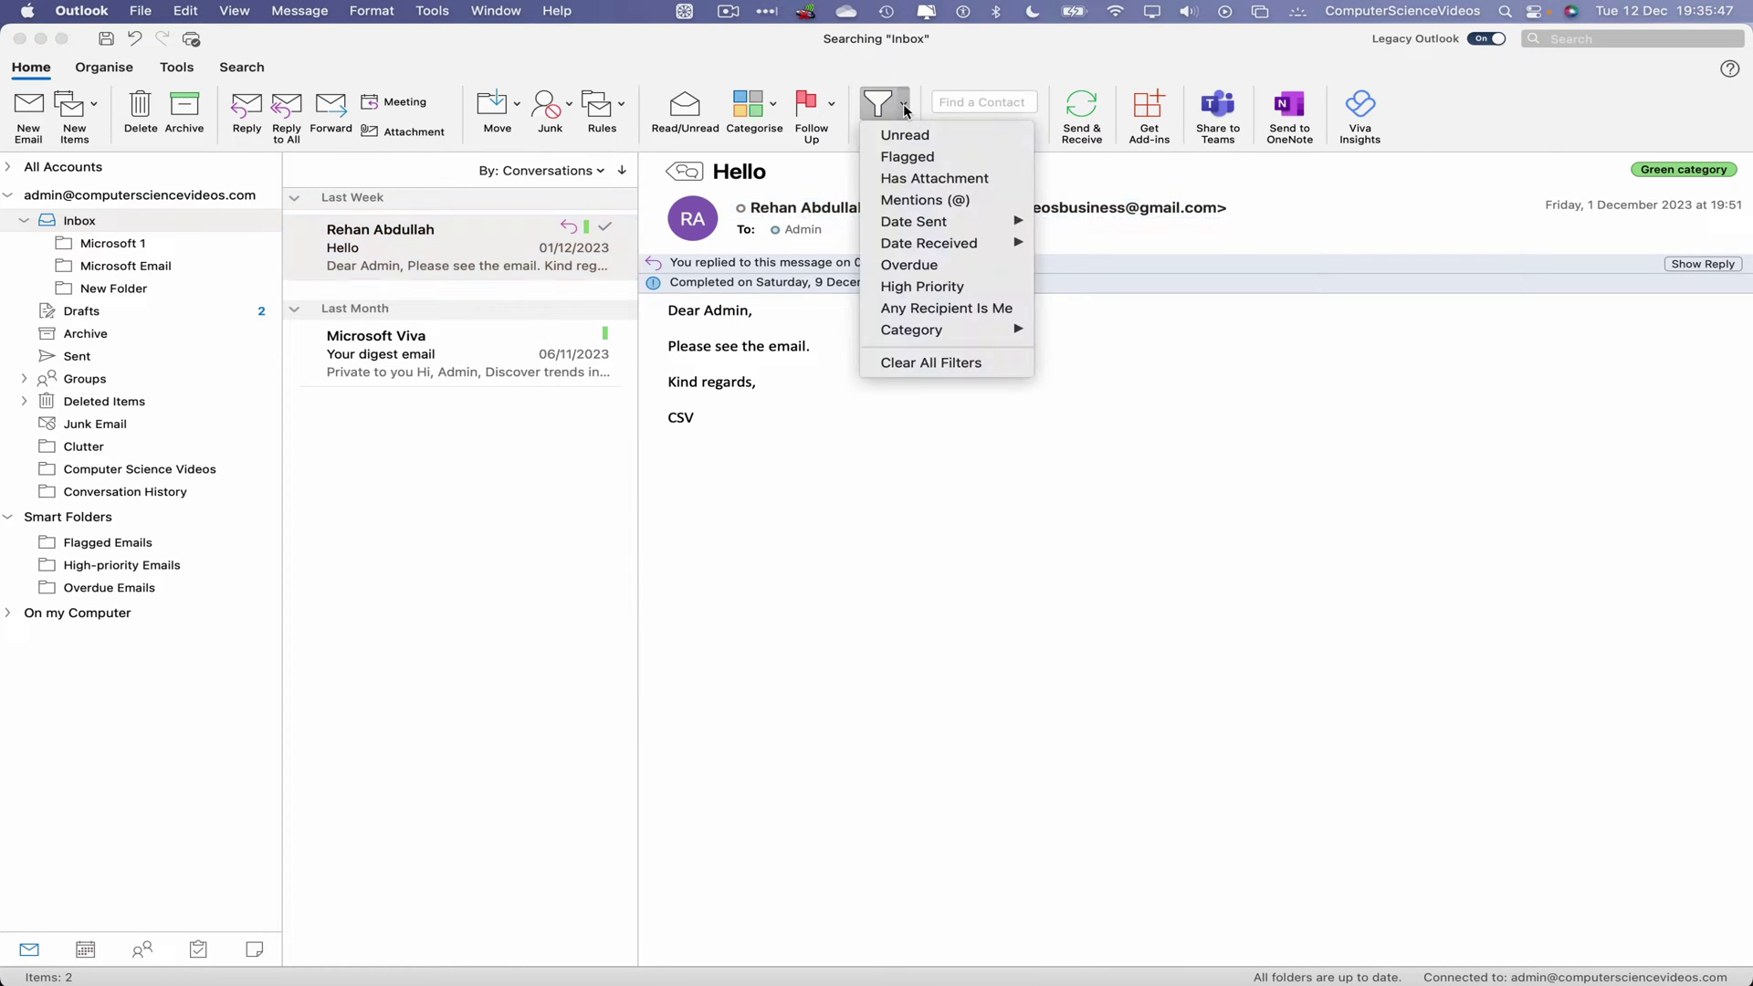
mouse_move(964, 330)
click(959, 363)
Step: Filter the inbox to Blue-category emails, then clear the filter
click(959, 104)
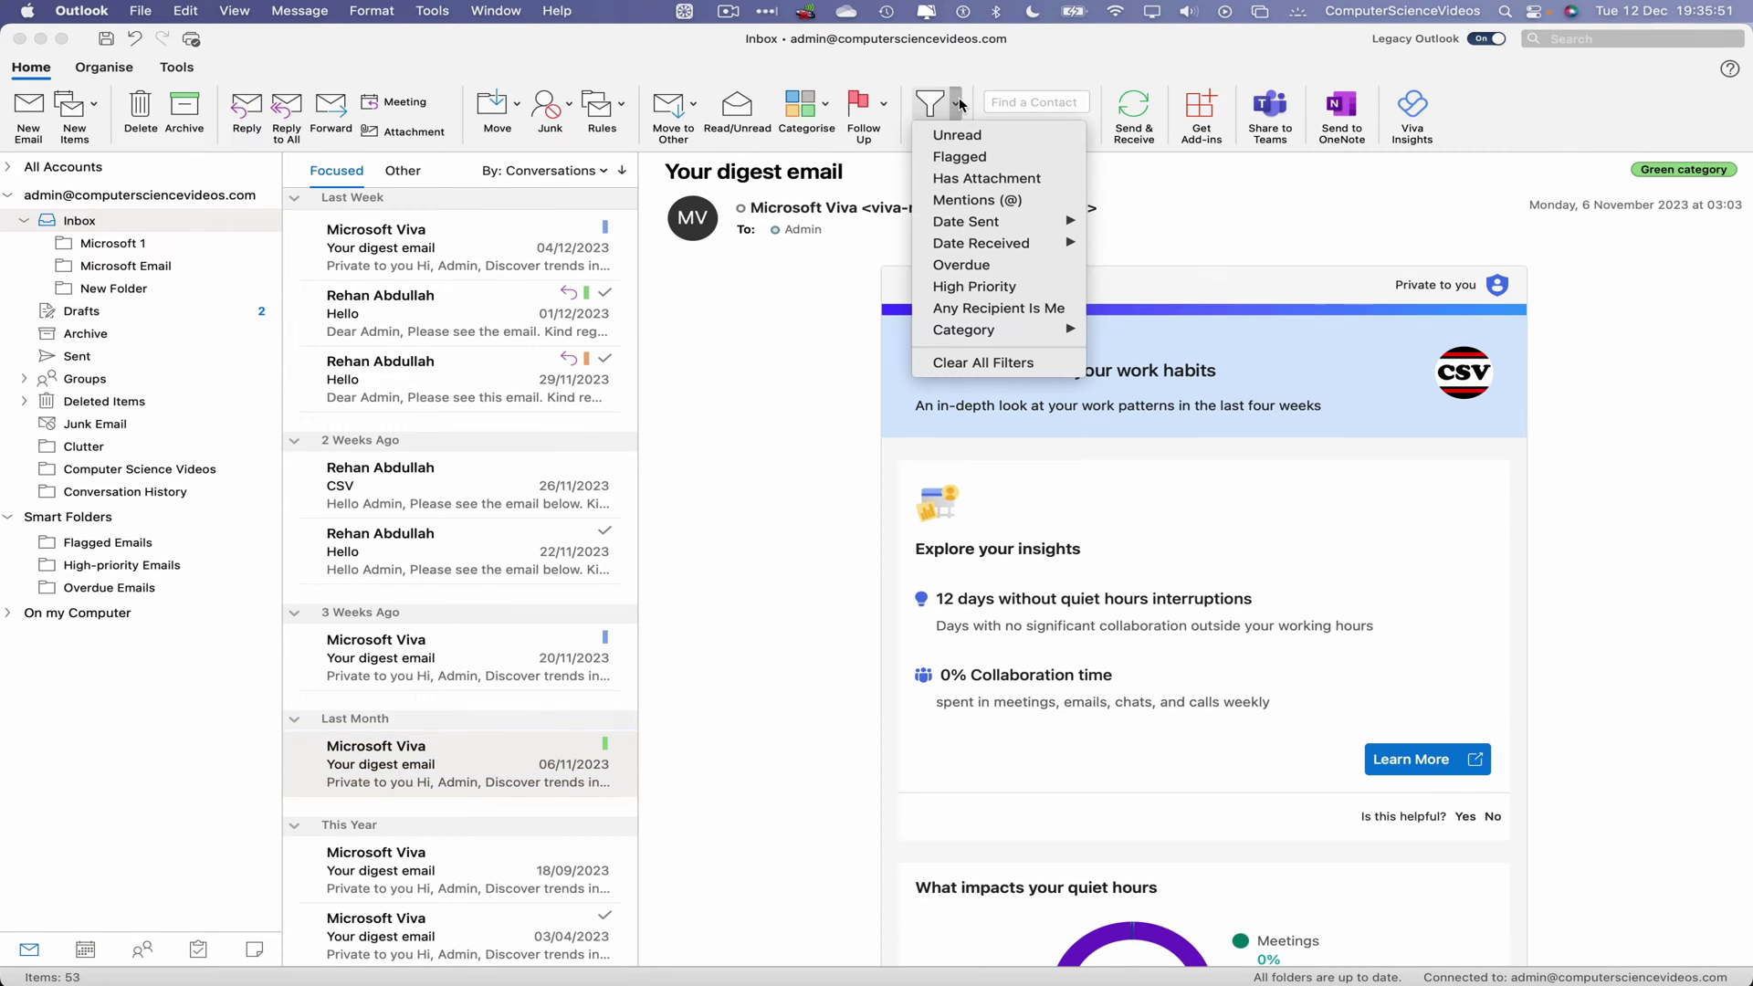
mouse_move(1005, 329)
click(1170, 367)
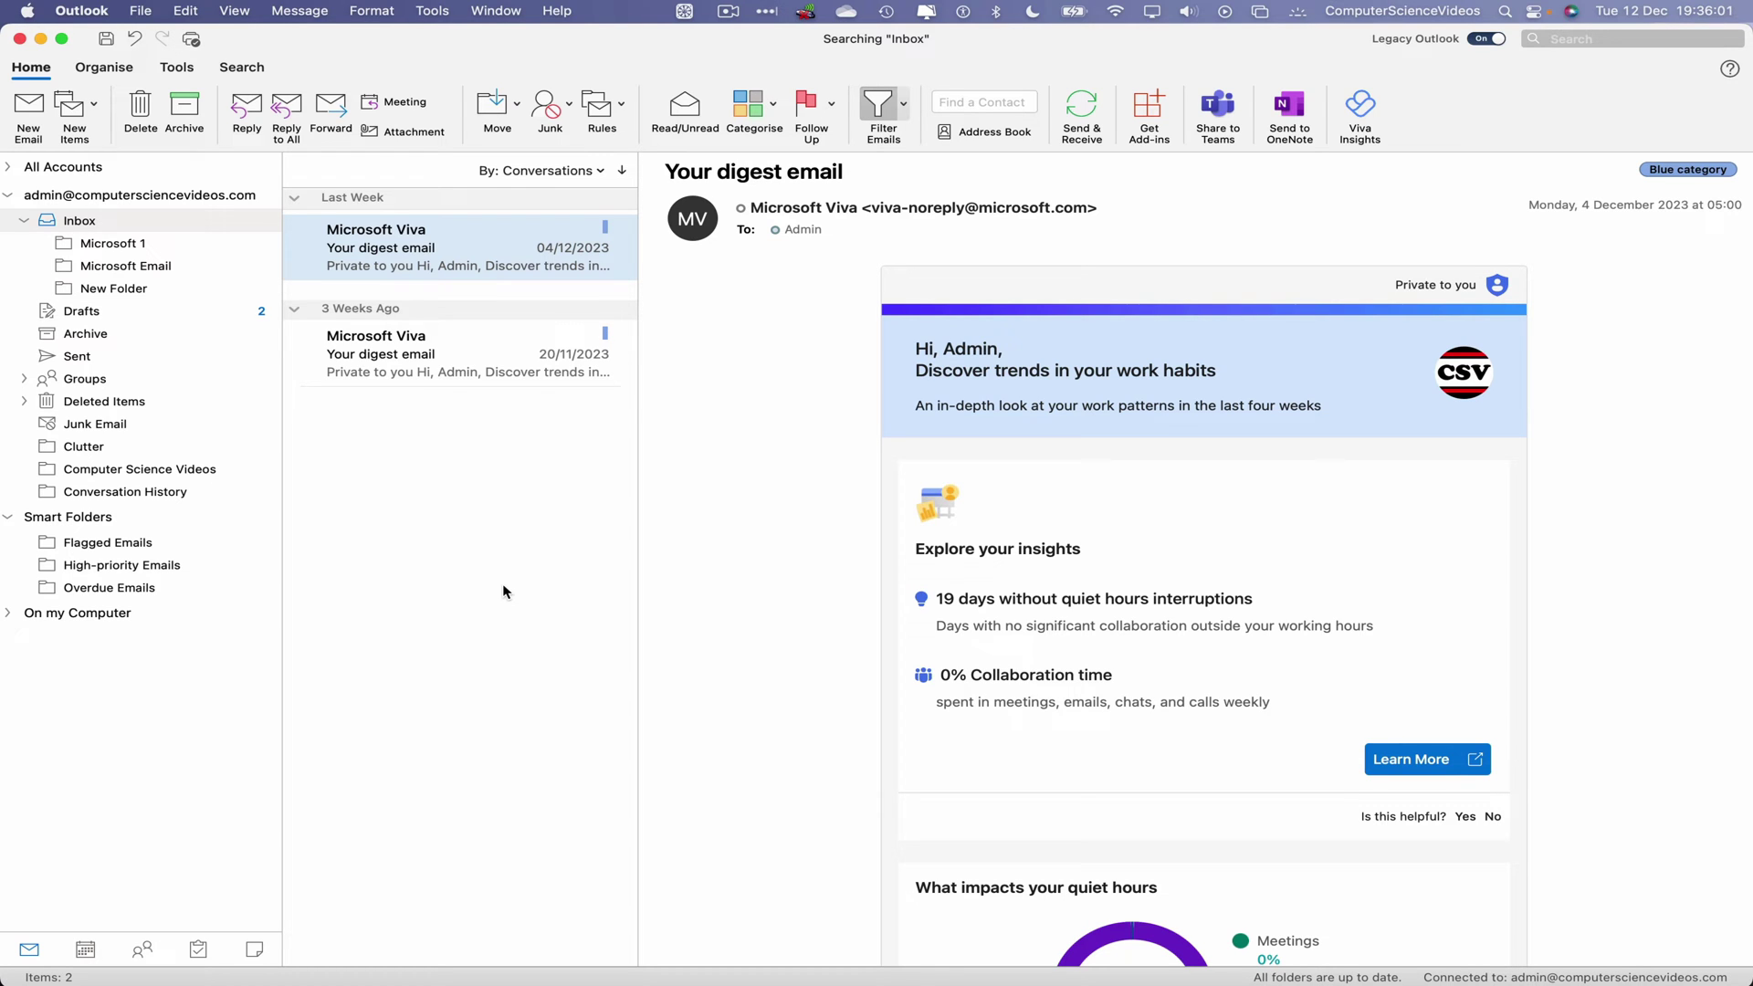
click(906, 126)
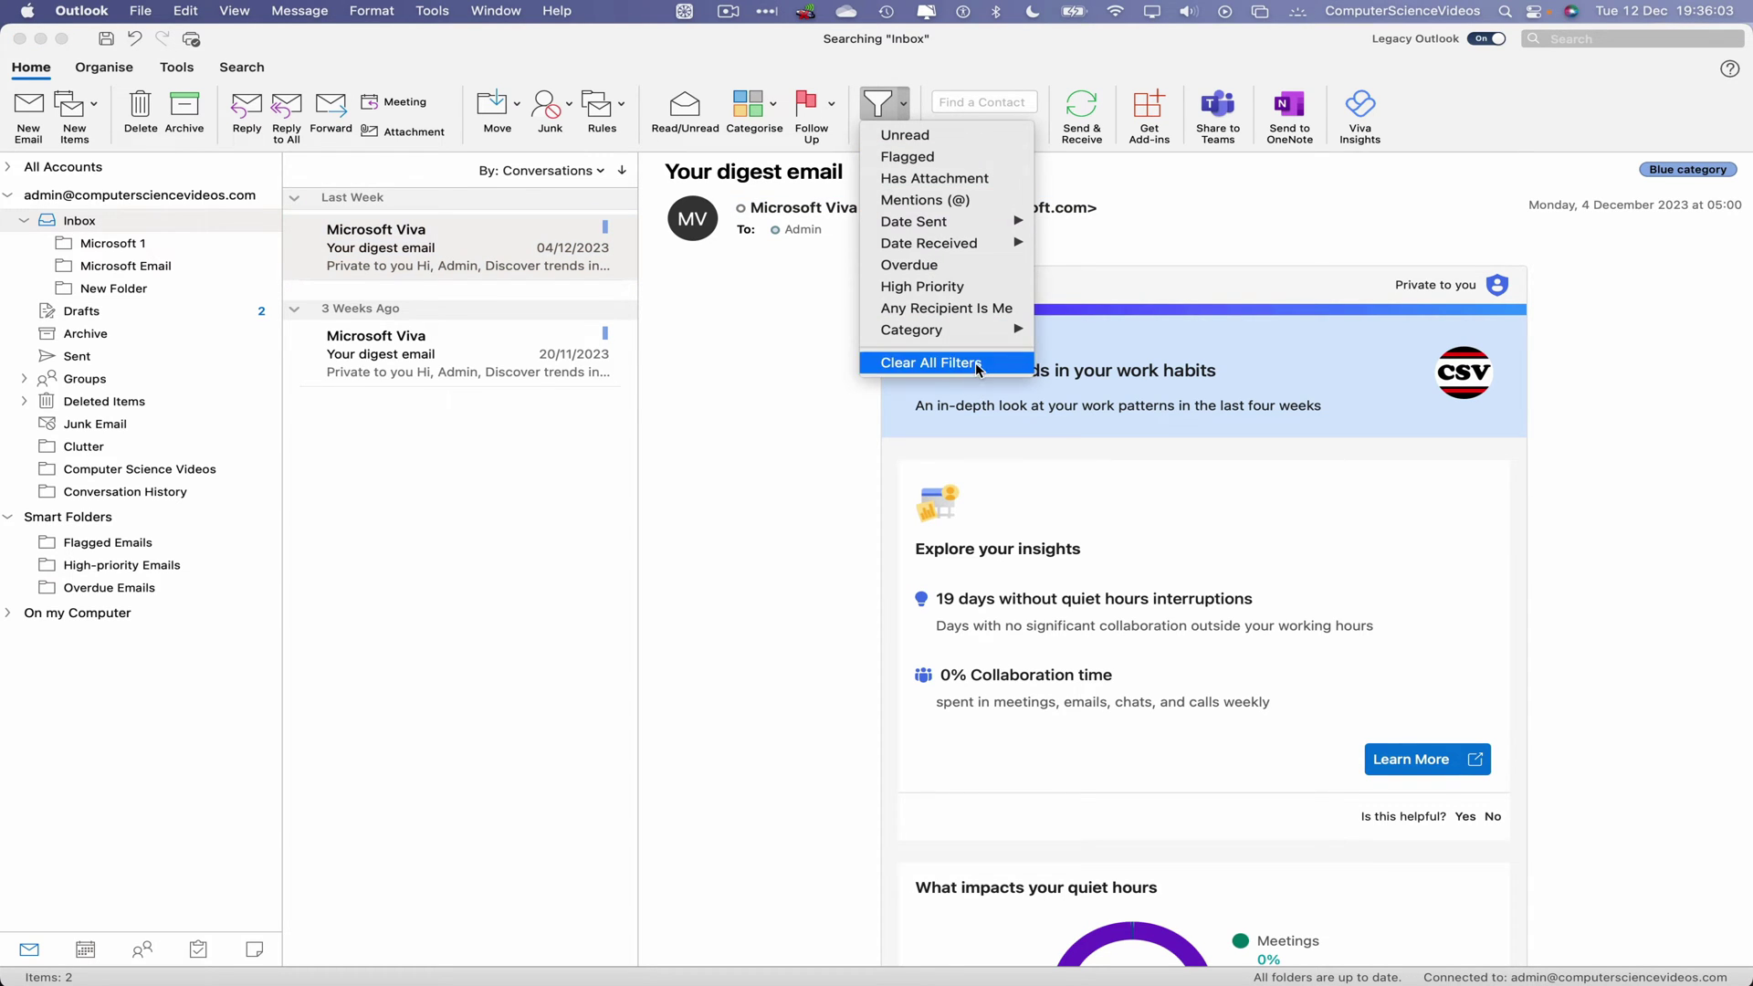
click(976, 363)
Step: Filter the inbox to emails with no category, then to Orange-category emails
click(955, 109)
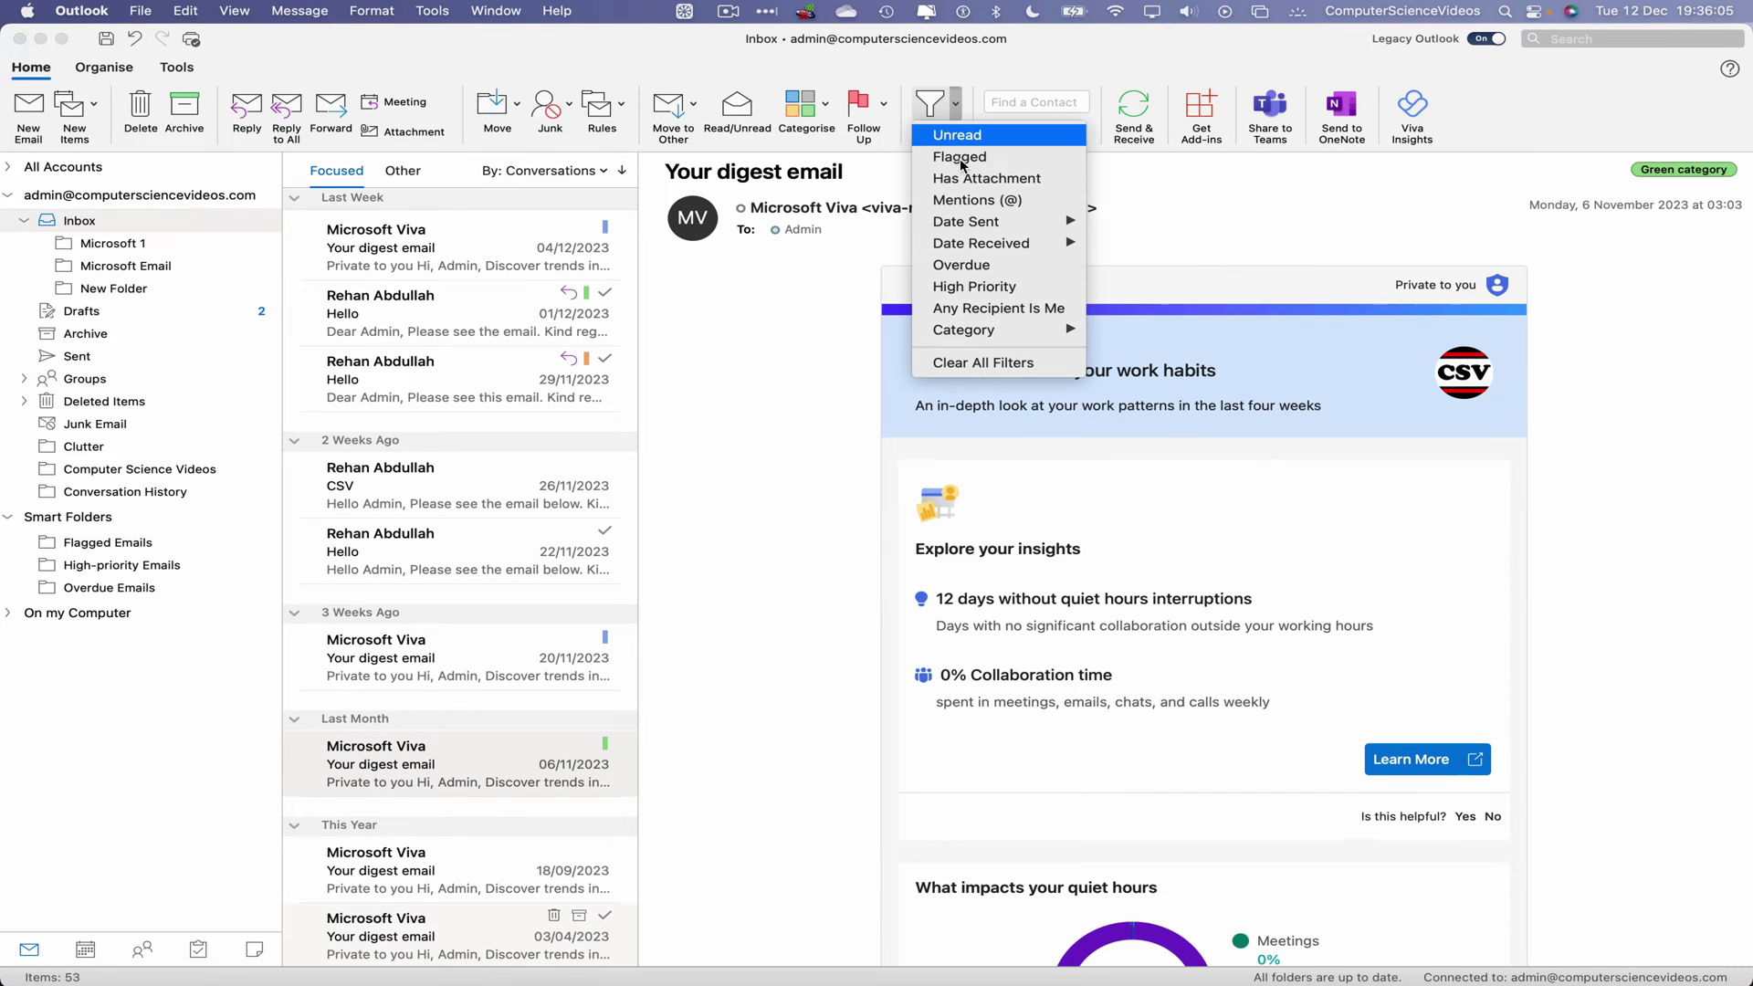
mouse_move(1006, 331)
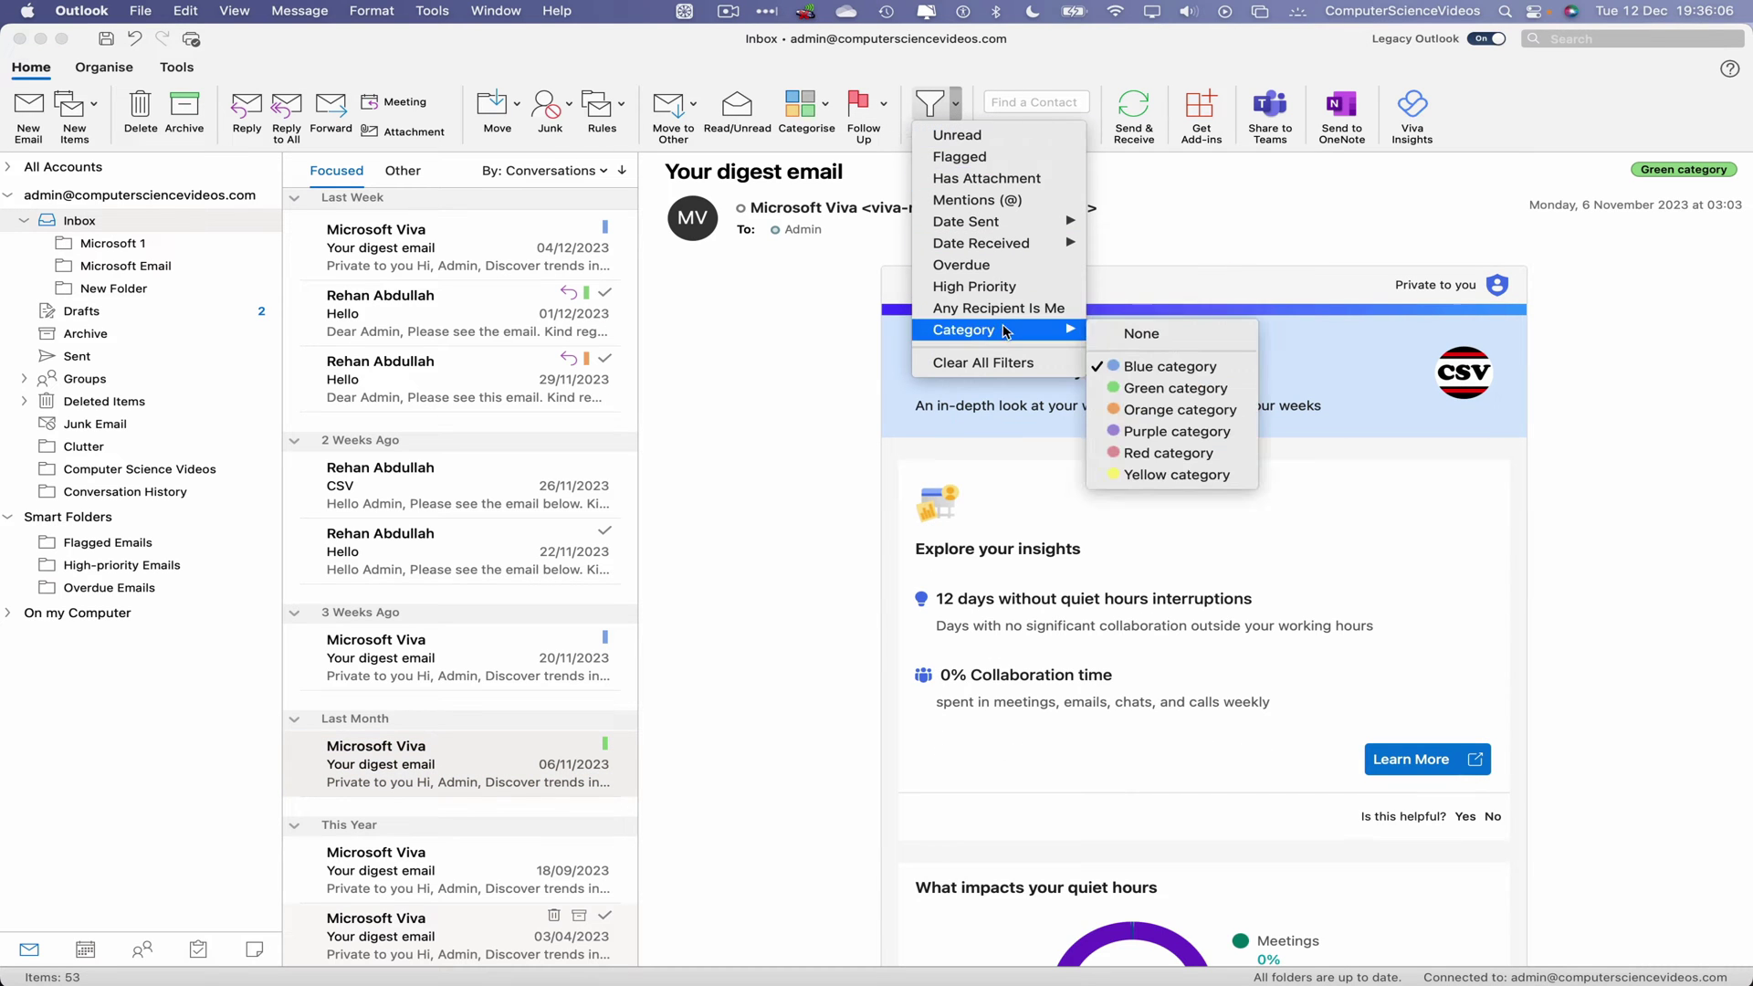
click(1133, 340)
click(879, 104)
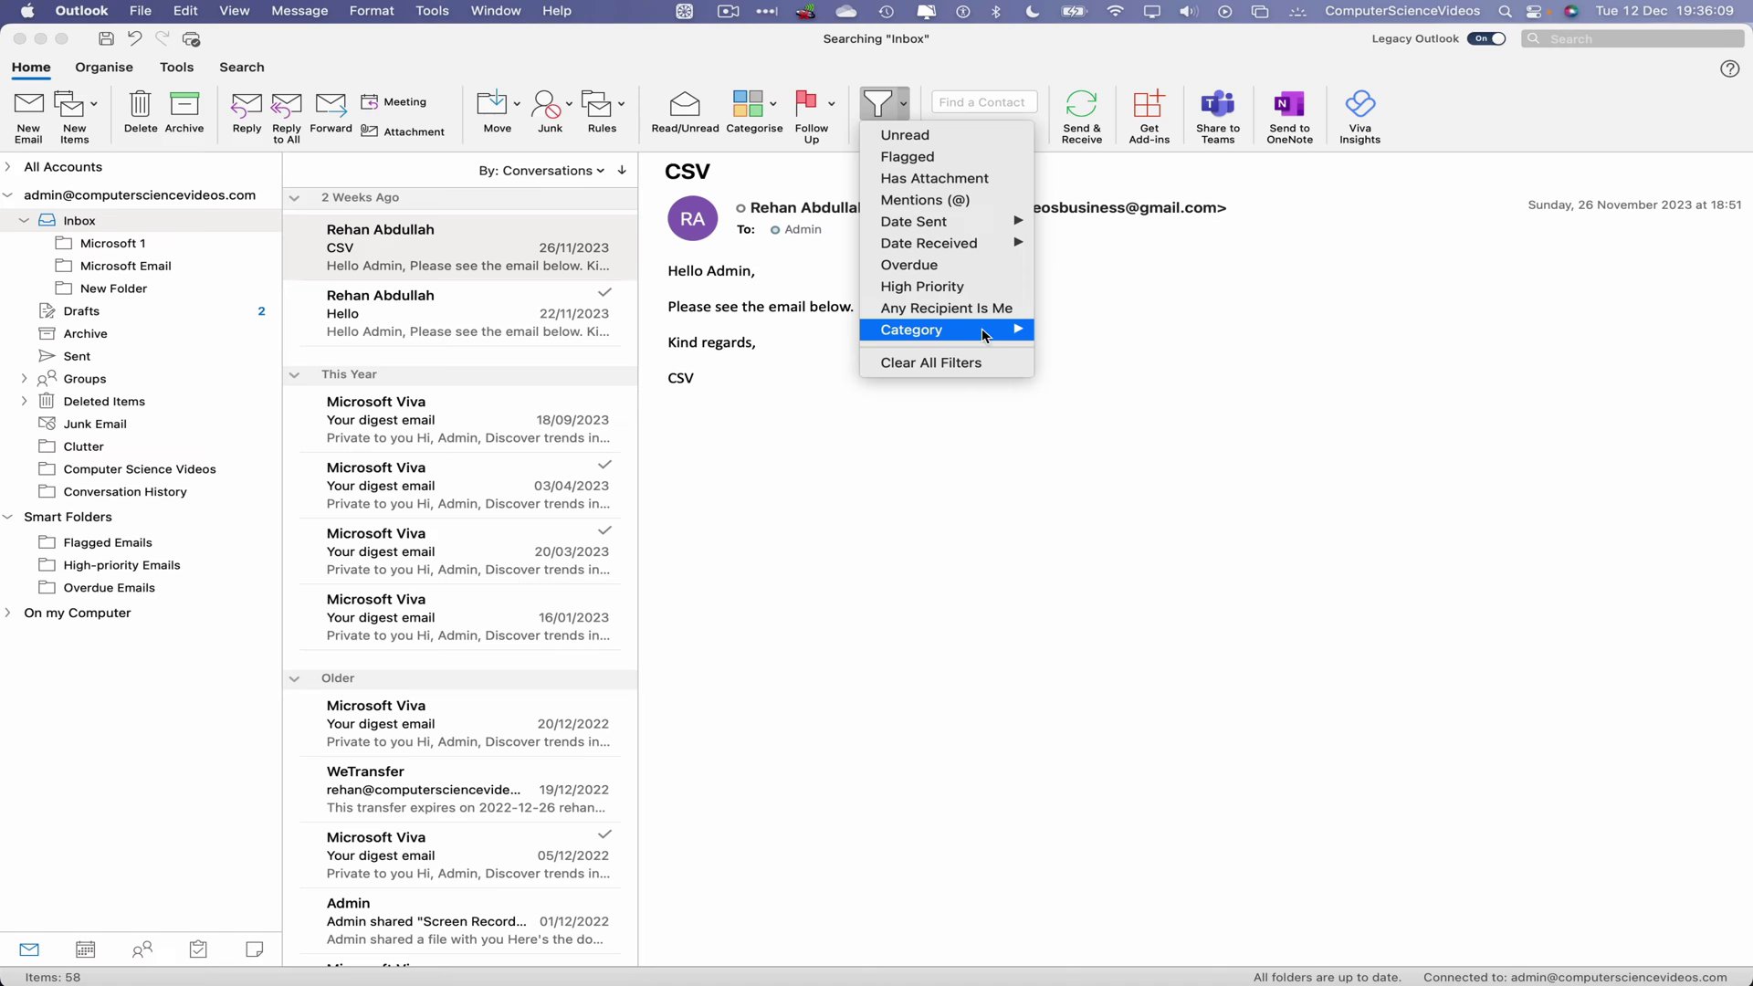
mouse_move(985, 335)
click(1092, 411)
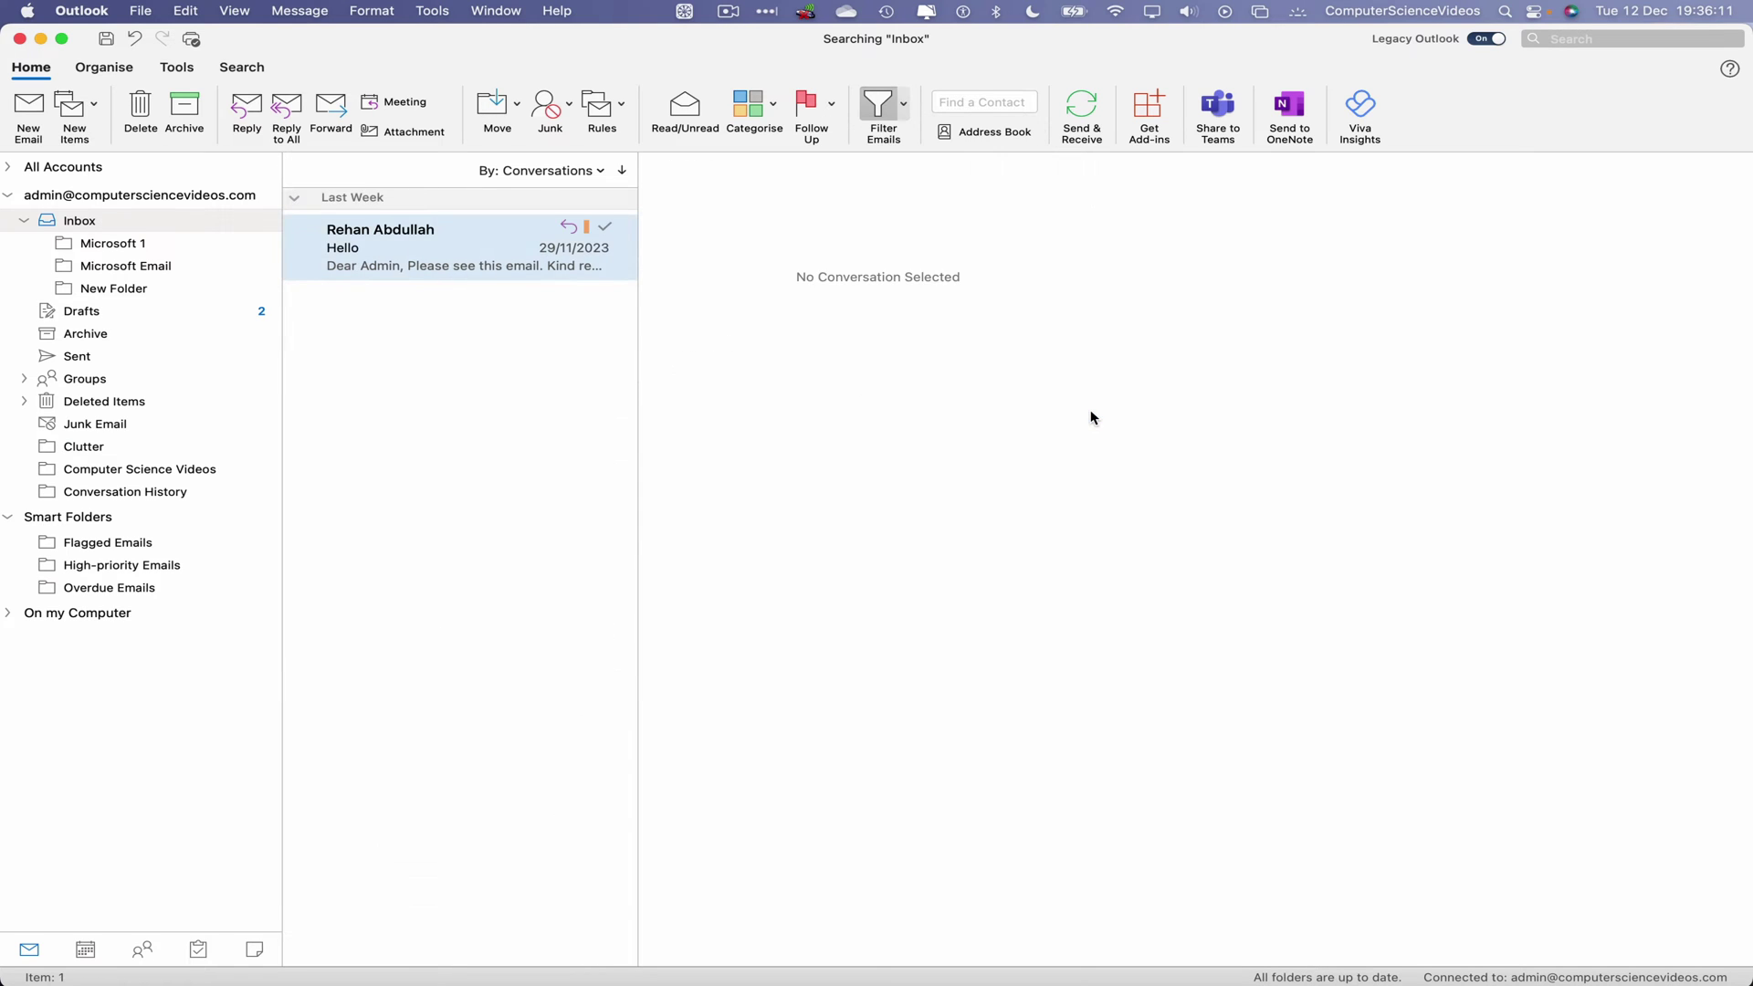
click(902, 113)
Step: Clear all inbox filters so every email shows, then quit Outlook
click(900, 368)
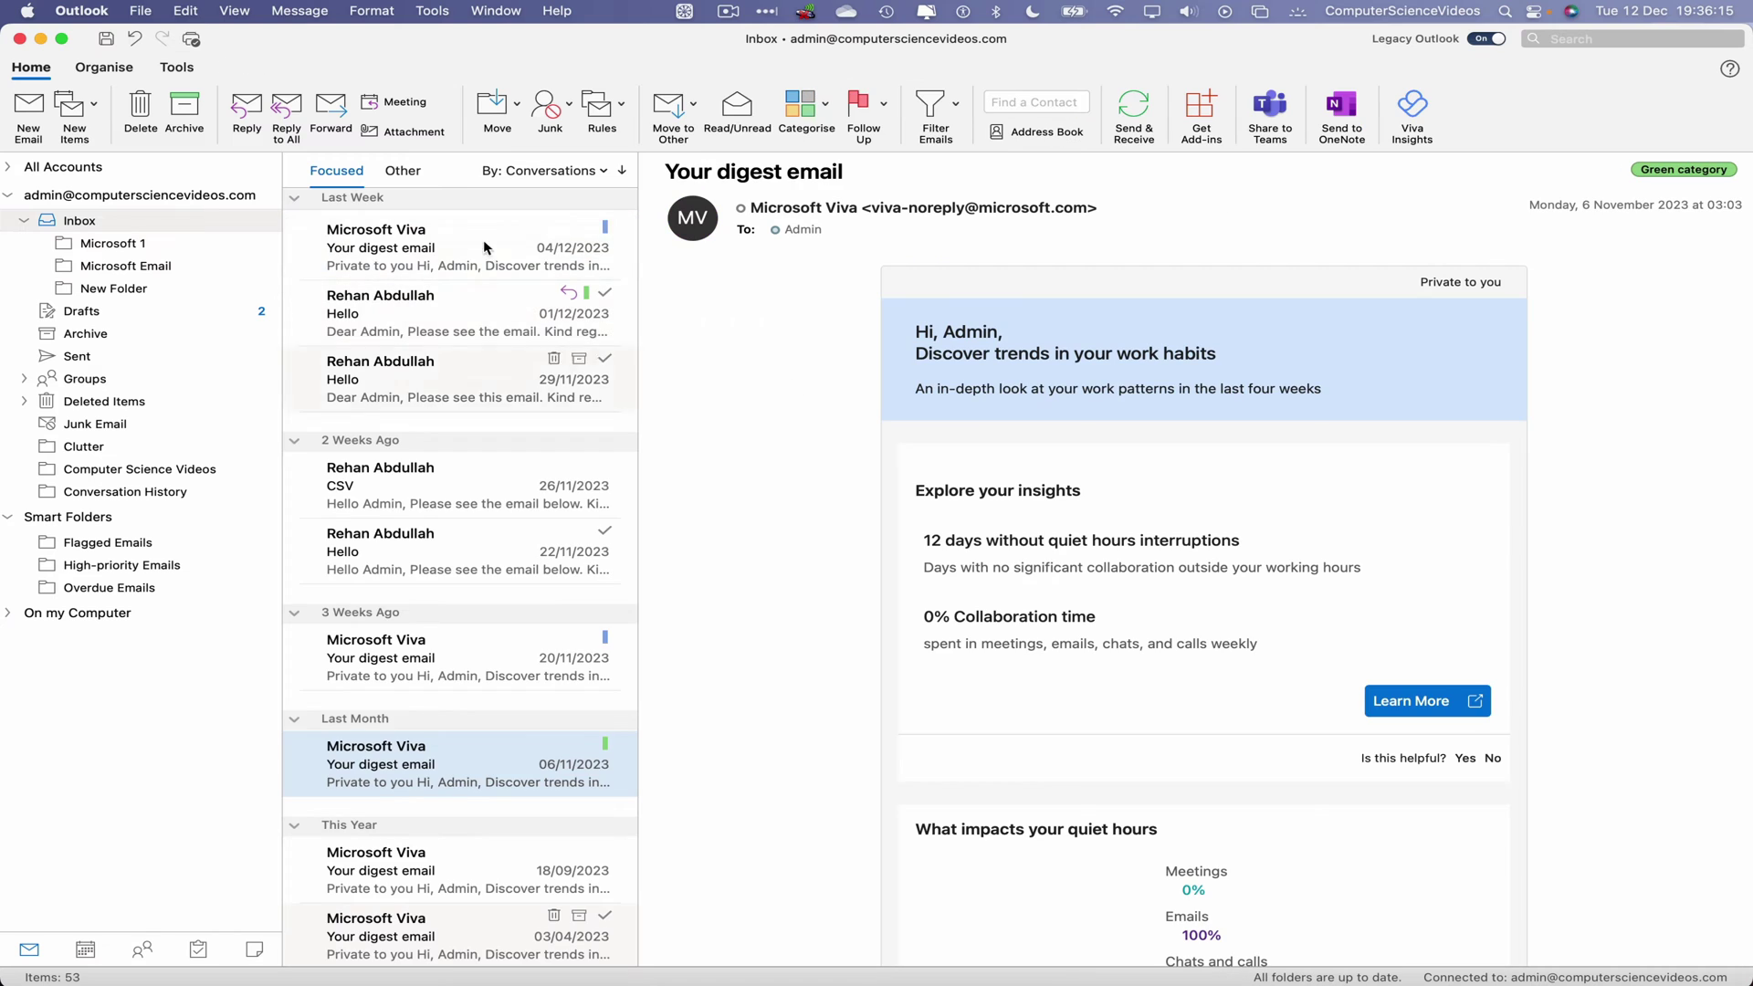
click(81, 11)
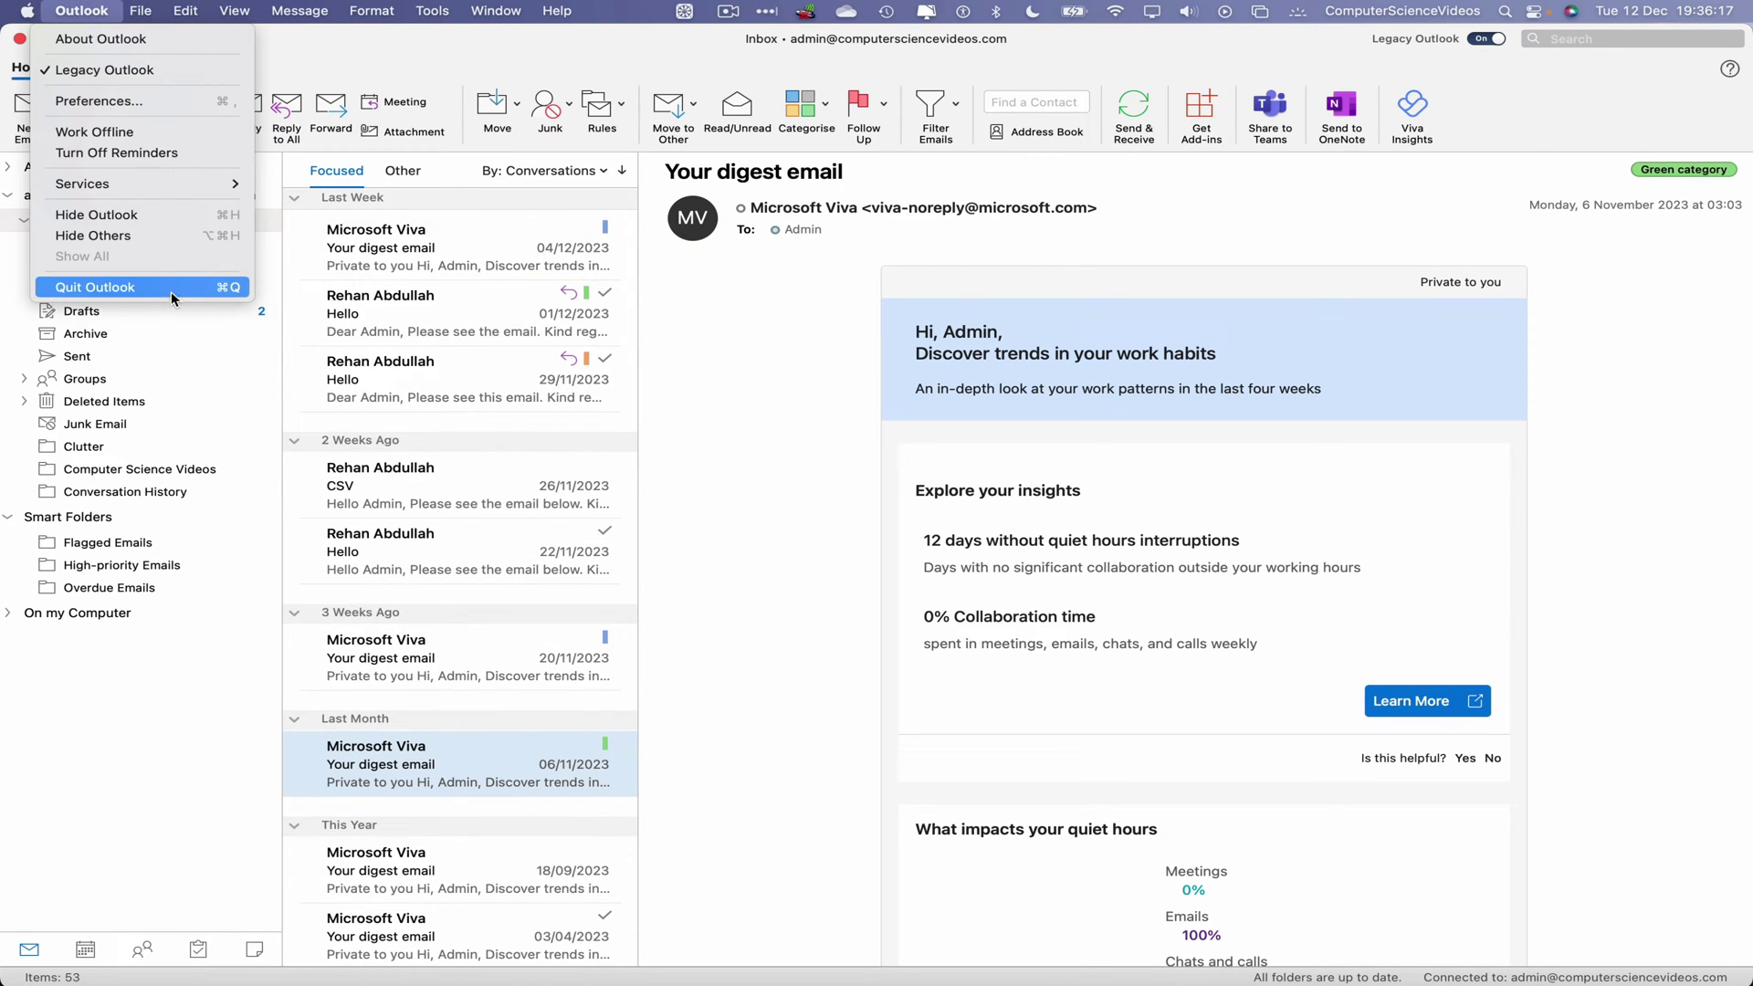
click(171, 286)
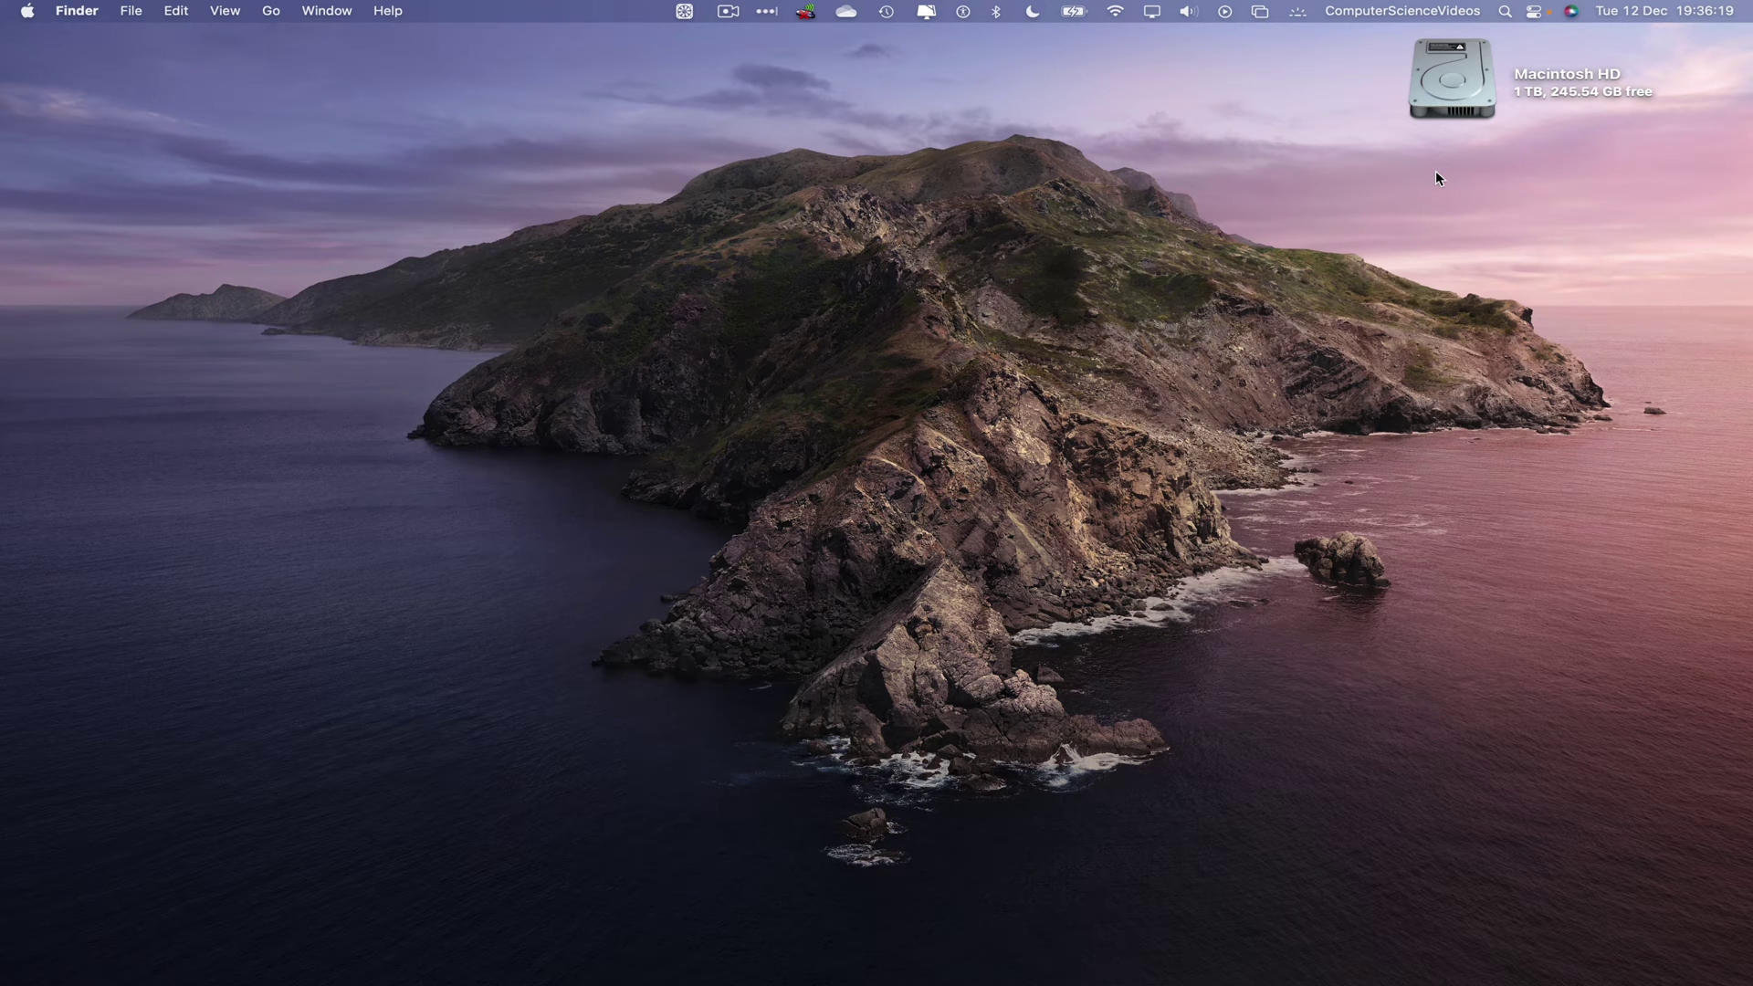